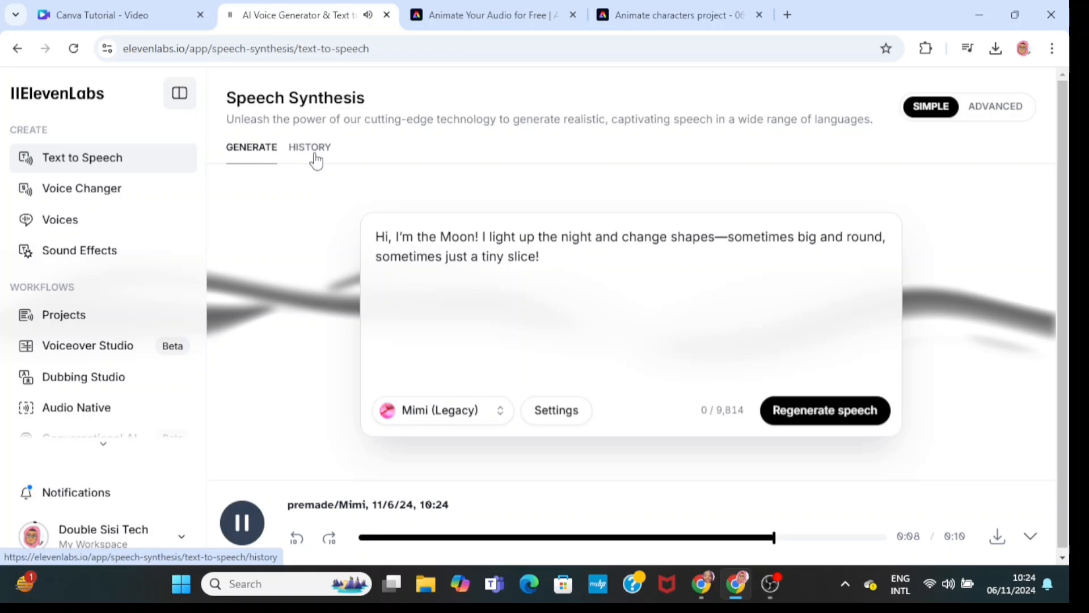
- In Adobe Express's Animate characters tool, choose the Caricature mouth character
click(319, 159)
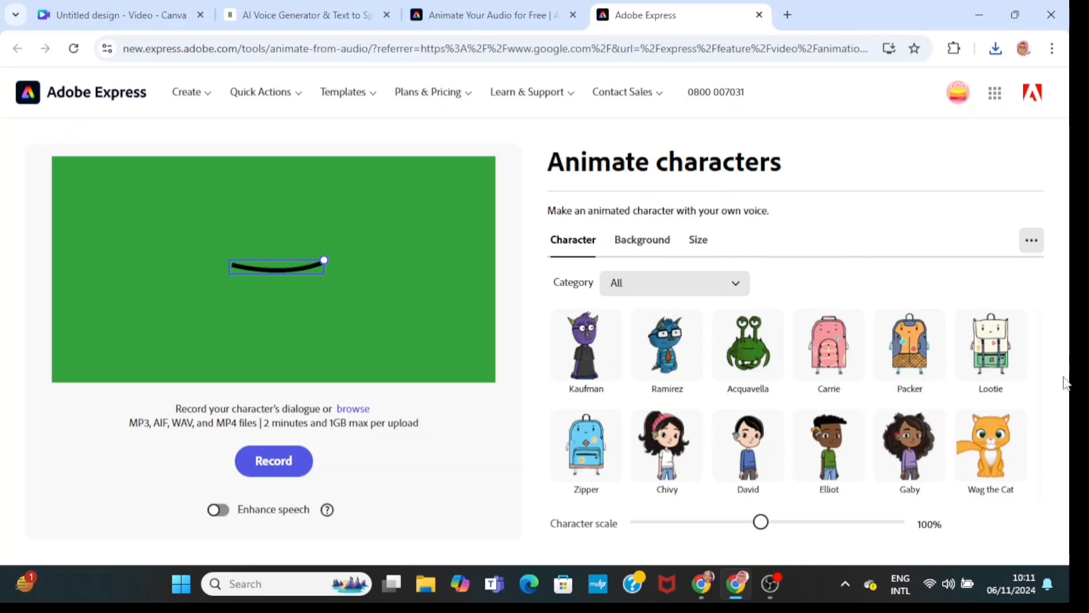
scroll(1031, 369, down, 2)
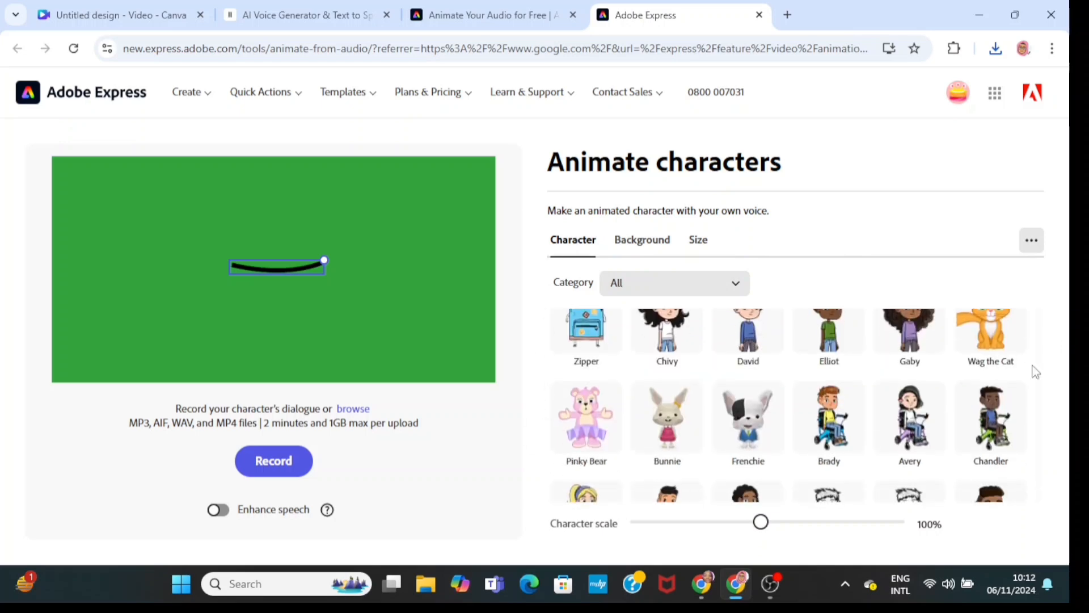
drag(1040, 329, 1044, 366)
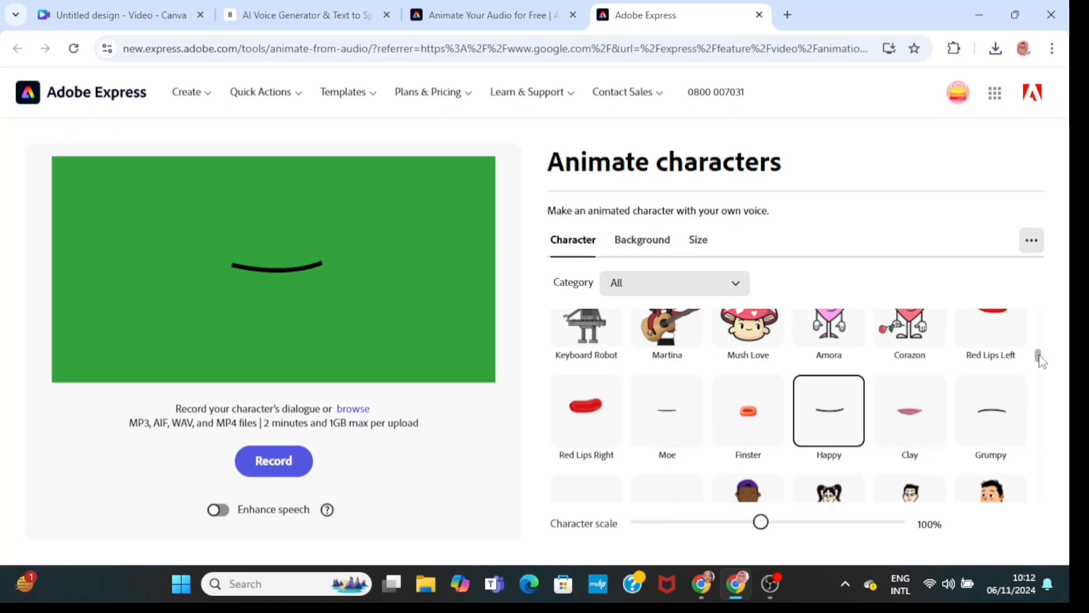
scroll(1041, 359, down, 2)
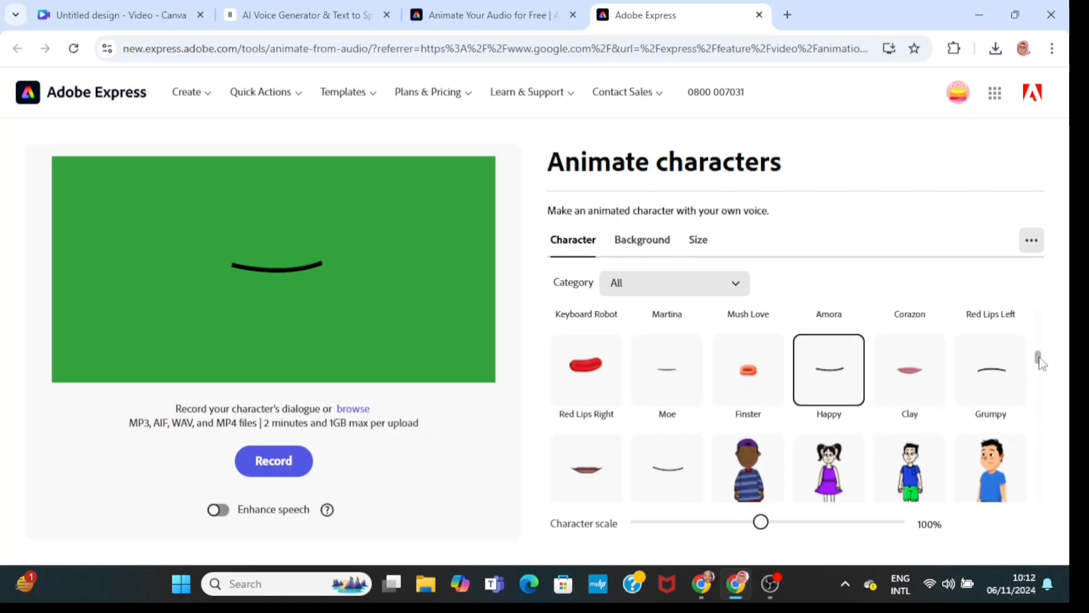
click(582, 466)
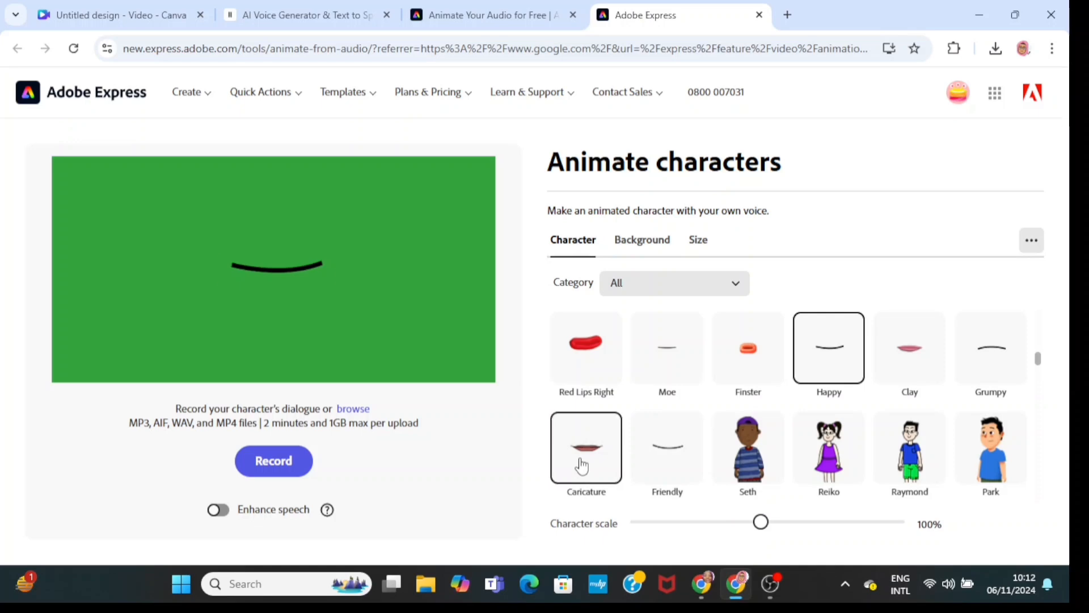
- Upload the ElevenLabs_2024-11-06T09_10_54_Mimi MP3 from Downloads as the character's dialogue audio
click(354, 412)
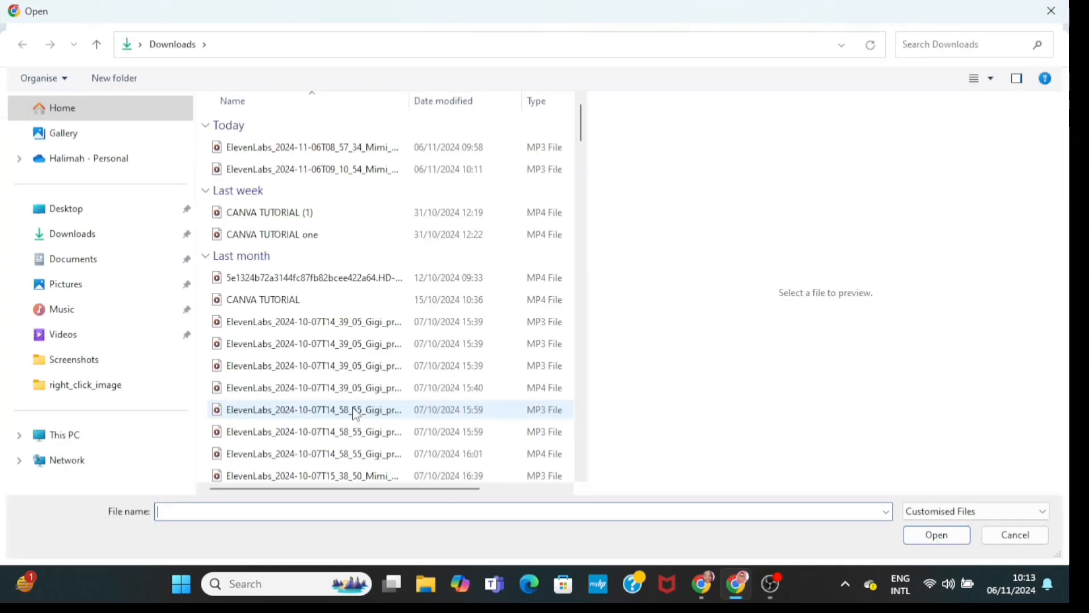
click(378, 170)
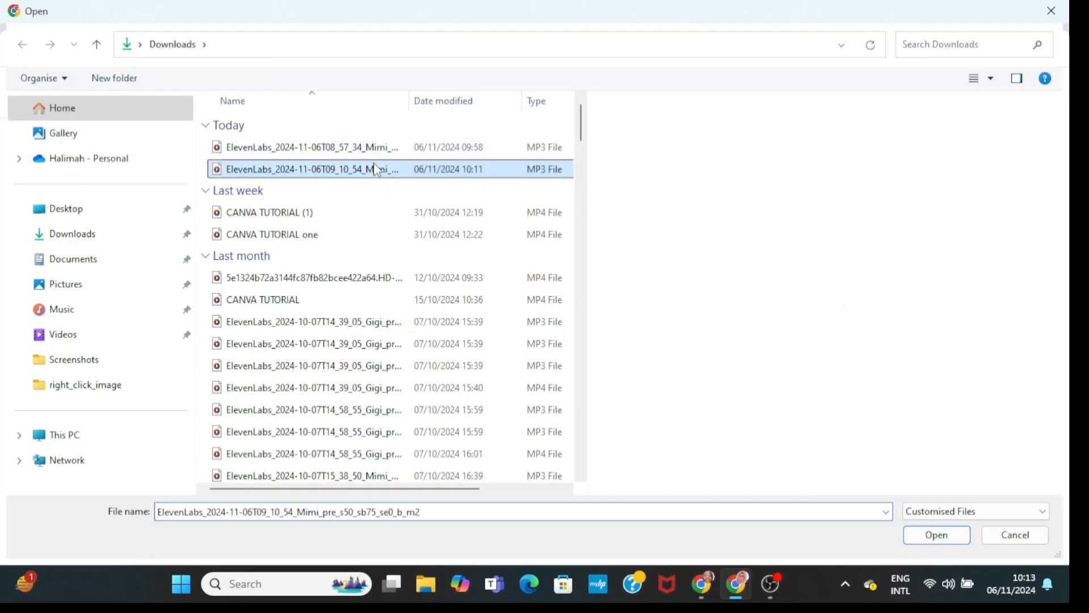
click(930, 535)
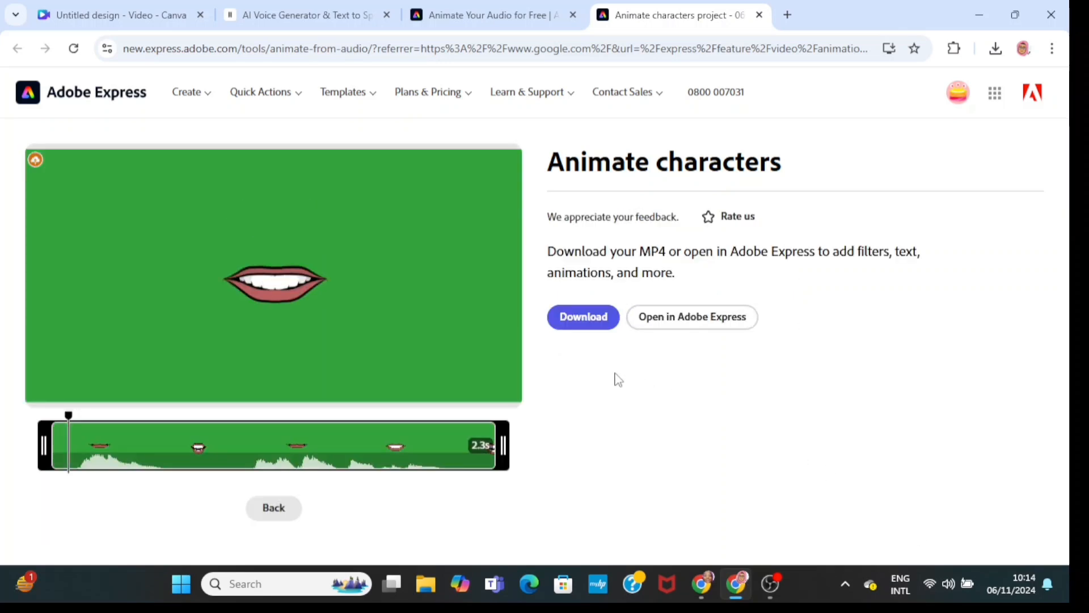
- Download the animated Caricature video as MP4 and close the download-complete dialog
click(593, 319)
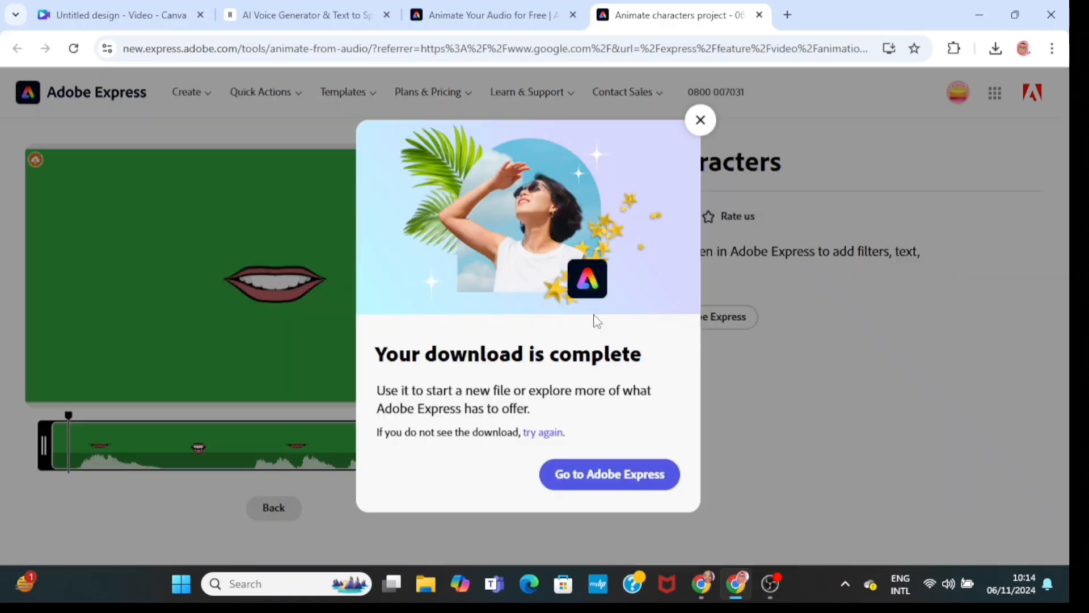
click(700, 120)
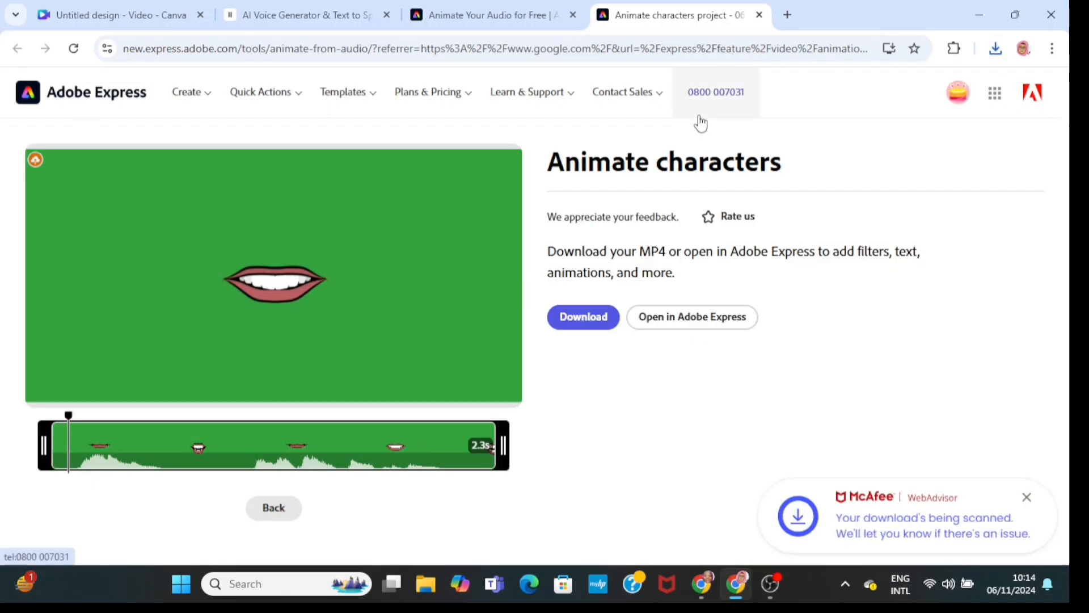
- Go back to the editor and switch the character to the Happy mouth
click(274, 508)
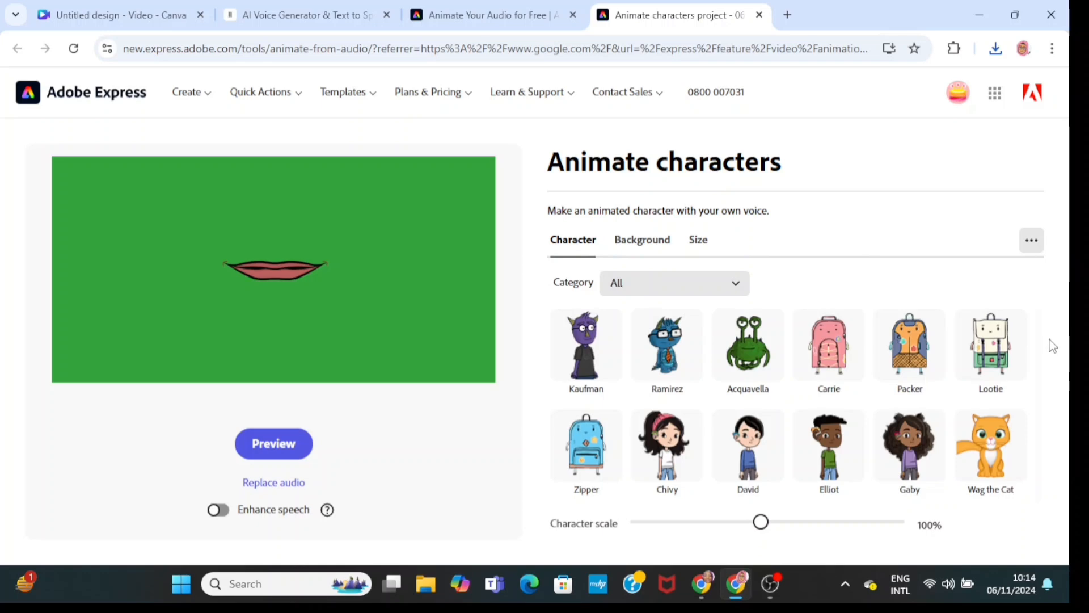
scroll(1048, 348, down, 2)
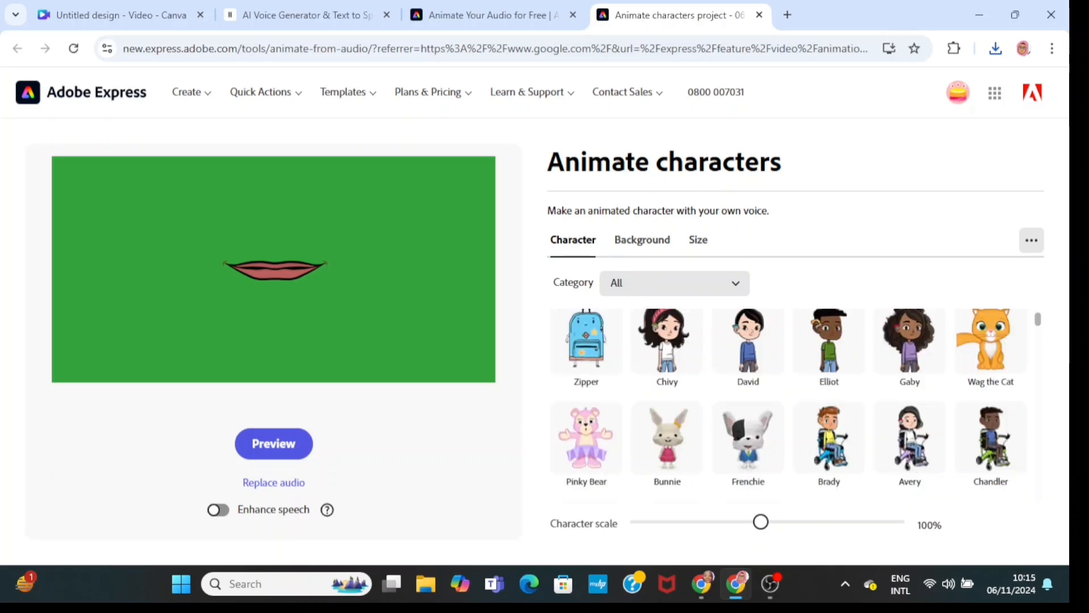
scroll(788, 403, down, 2)
scroll(789, 403, down, 12)
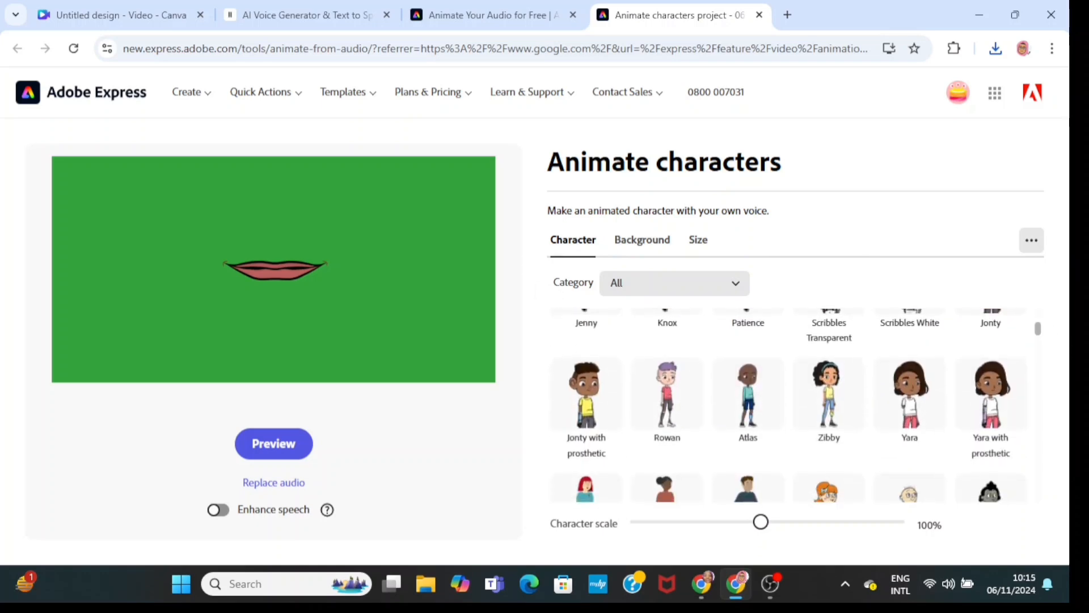
scroll(789, 403, down, 3)
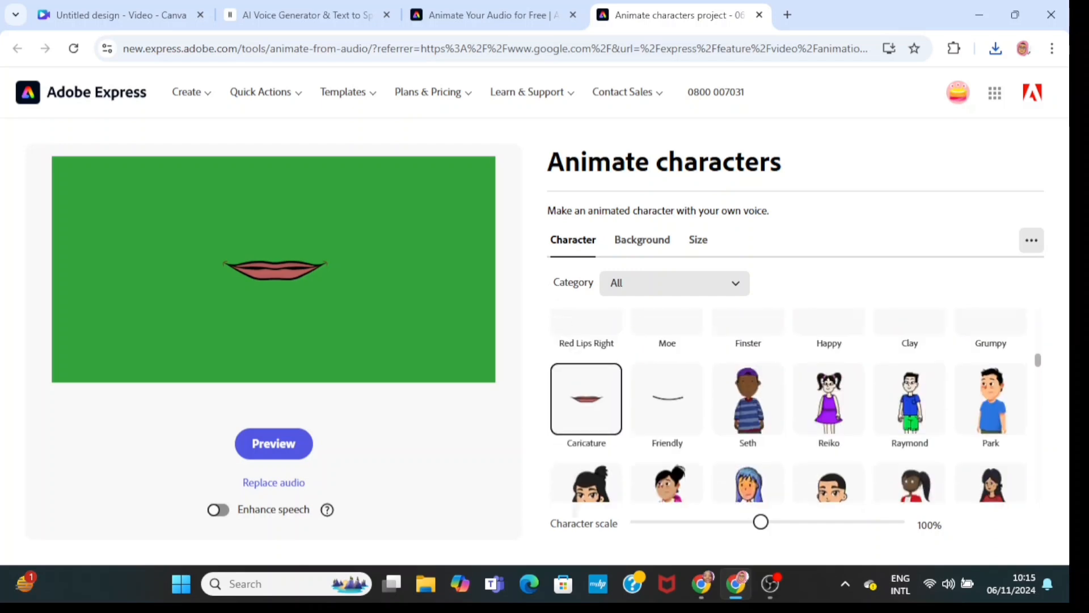
scroll(586, 352, up, 1)
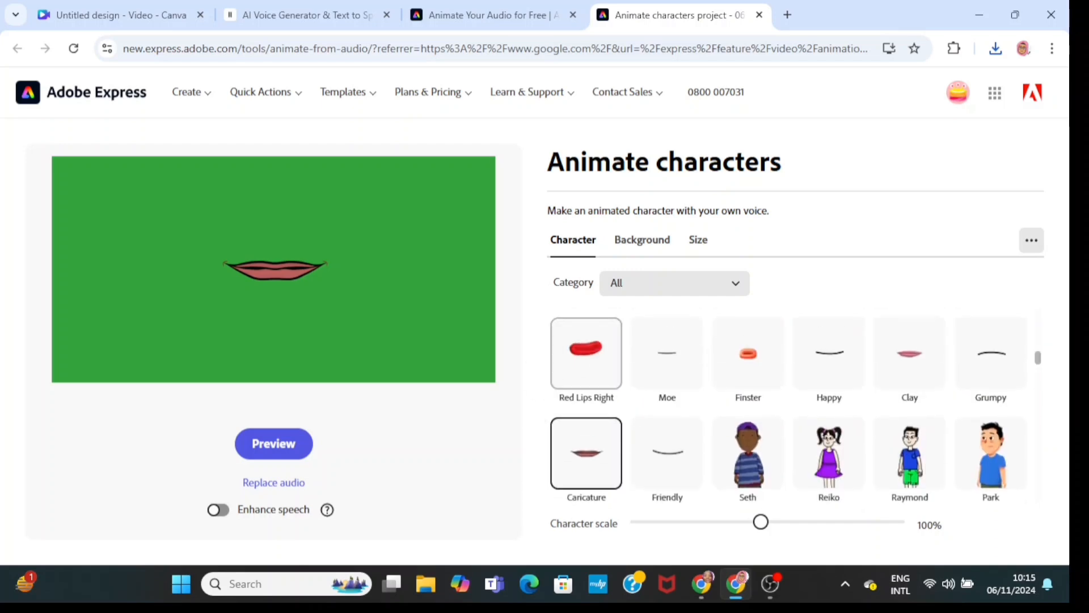
click(830, 371)
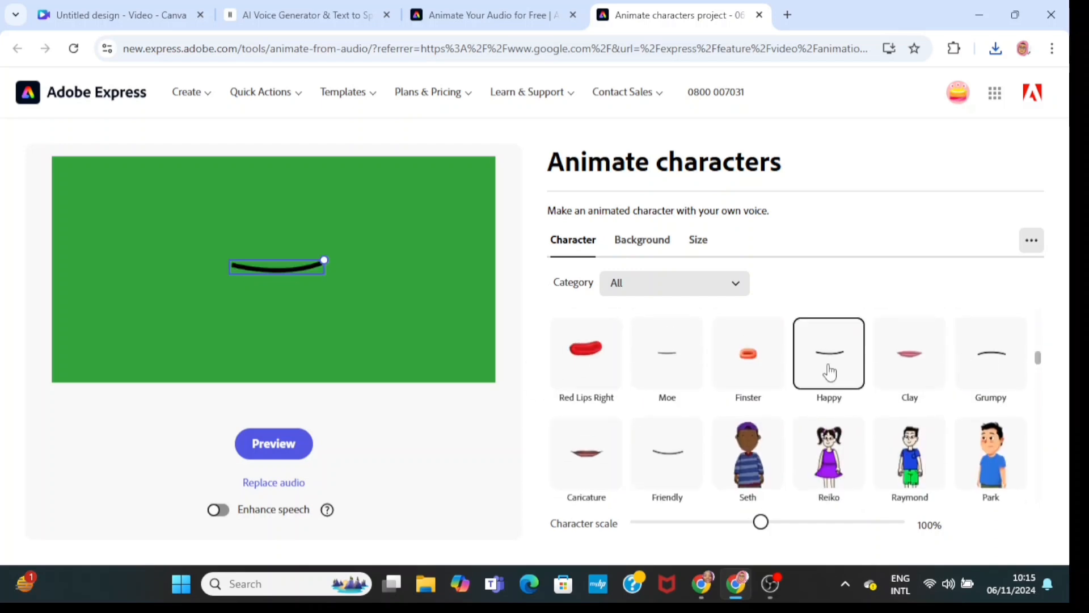
- Replace the audio with the ElevenLabs_2024-11-06T08_57_34_Mimi file and download the resulting animation
click(282, 481)
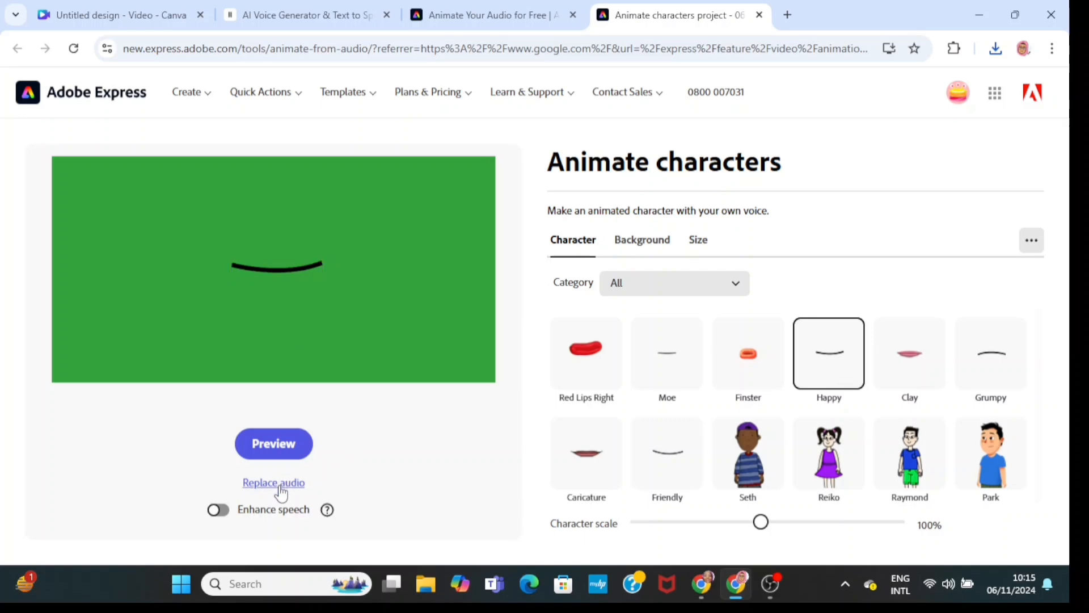
click(359, 413)
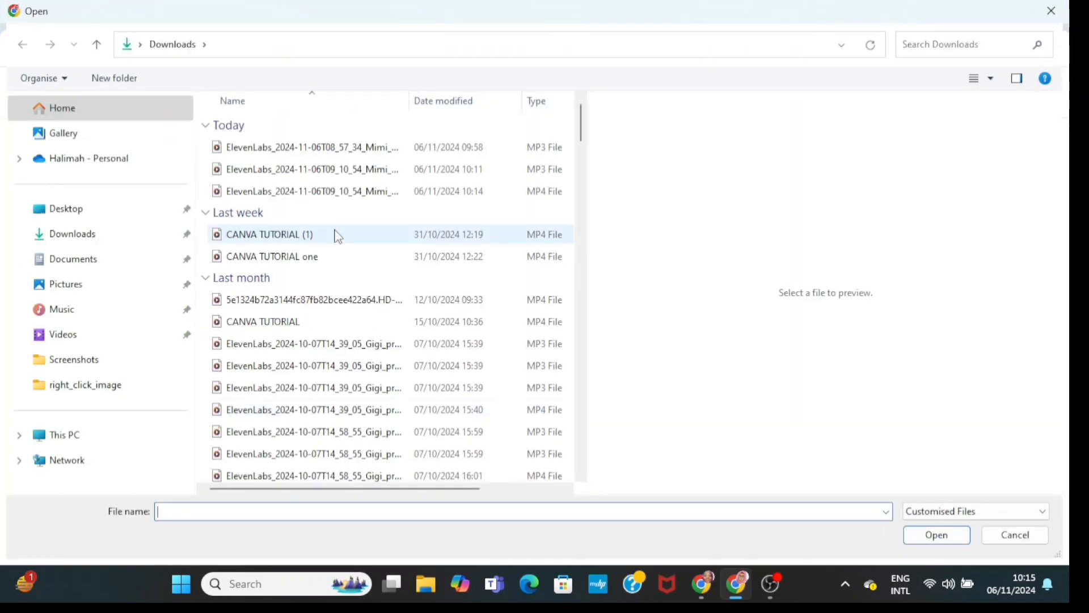
click(335, 147)
click(937, 535)
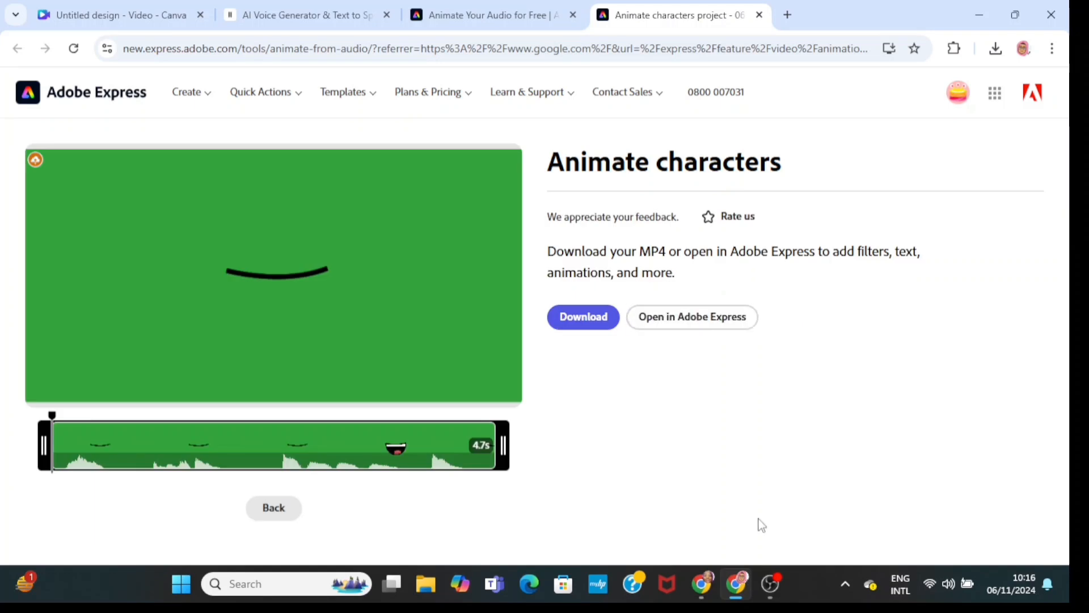
click(593, 325)
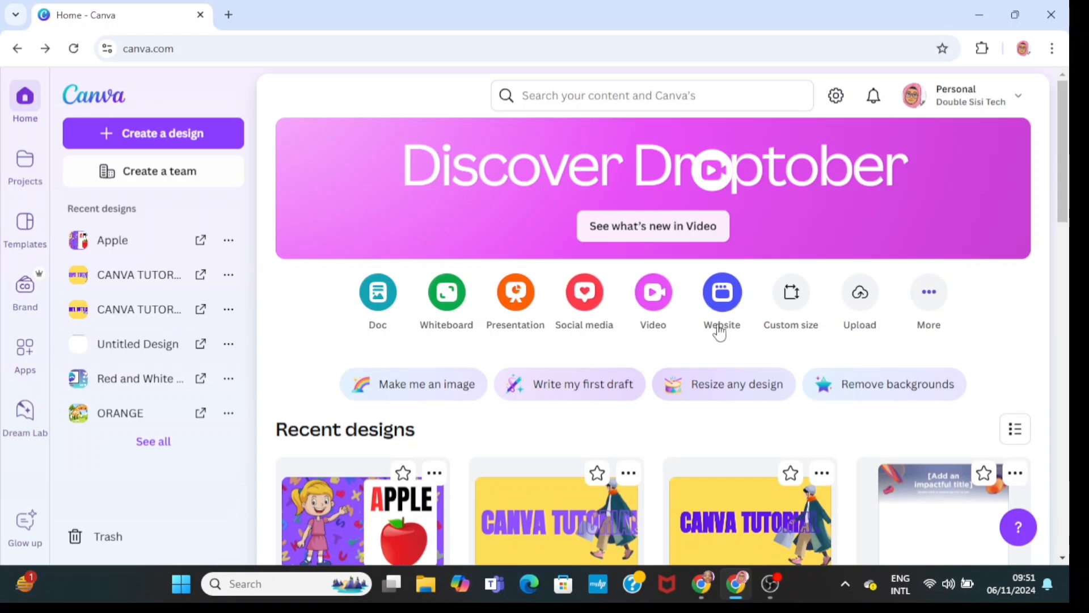
- Switch to Canva and create a new Video (1080p) design
click(644, 306)
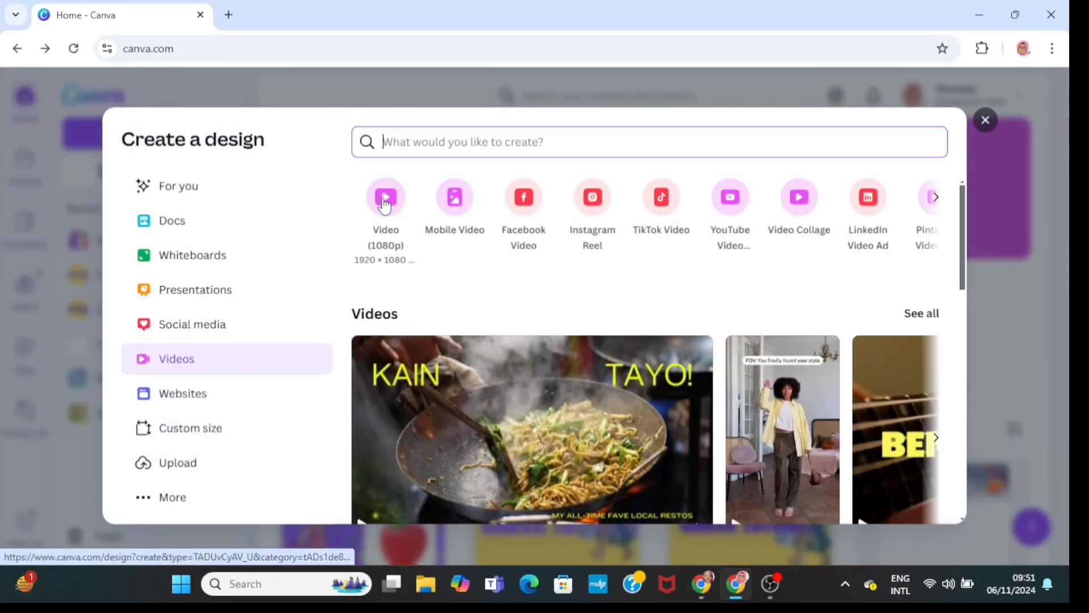
click(386, 203)
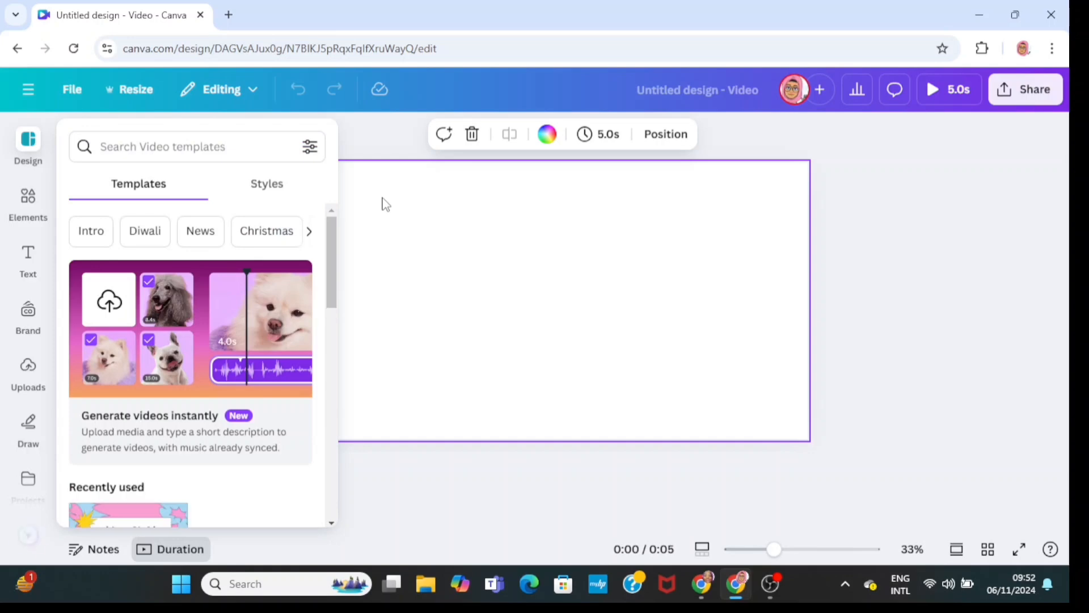
- Add the recently used rainbow meadow graphic and set it as the page background
click(28, 204)
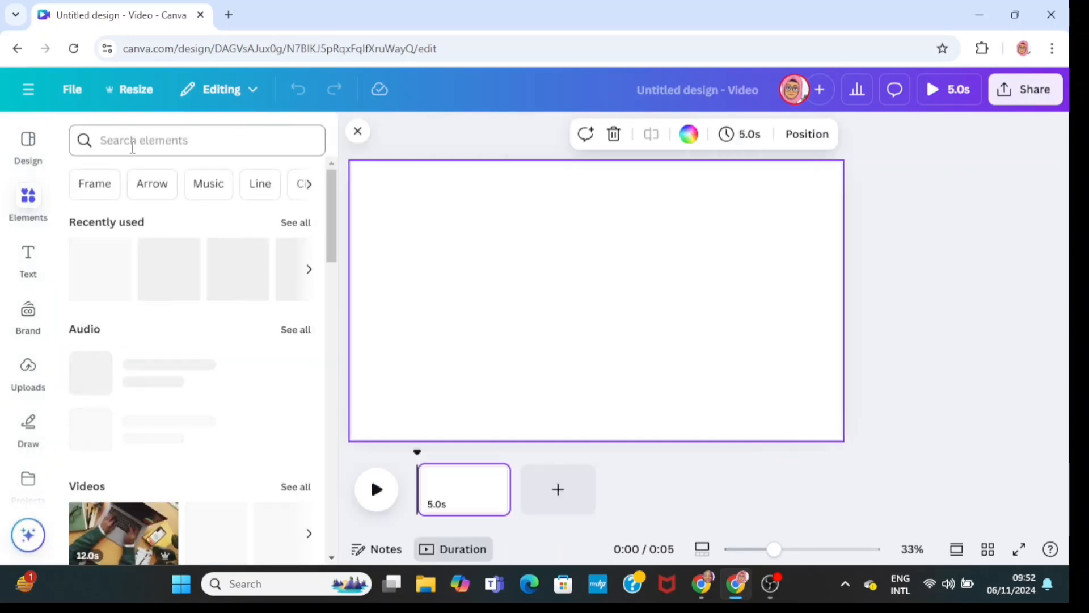
click(90, 282)
right_click(603, 307)
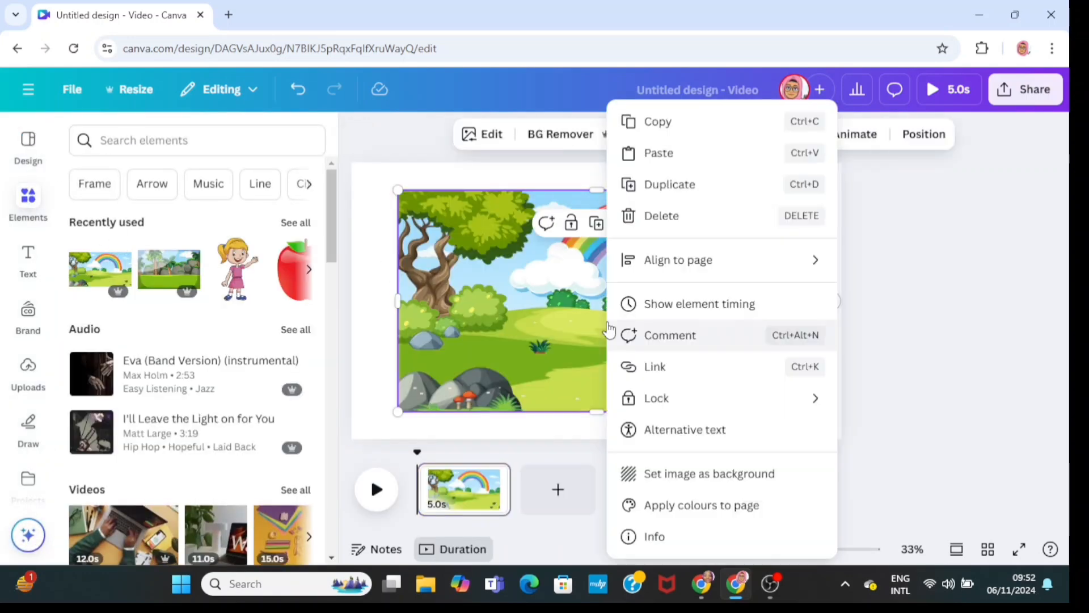
click(675, 476)
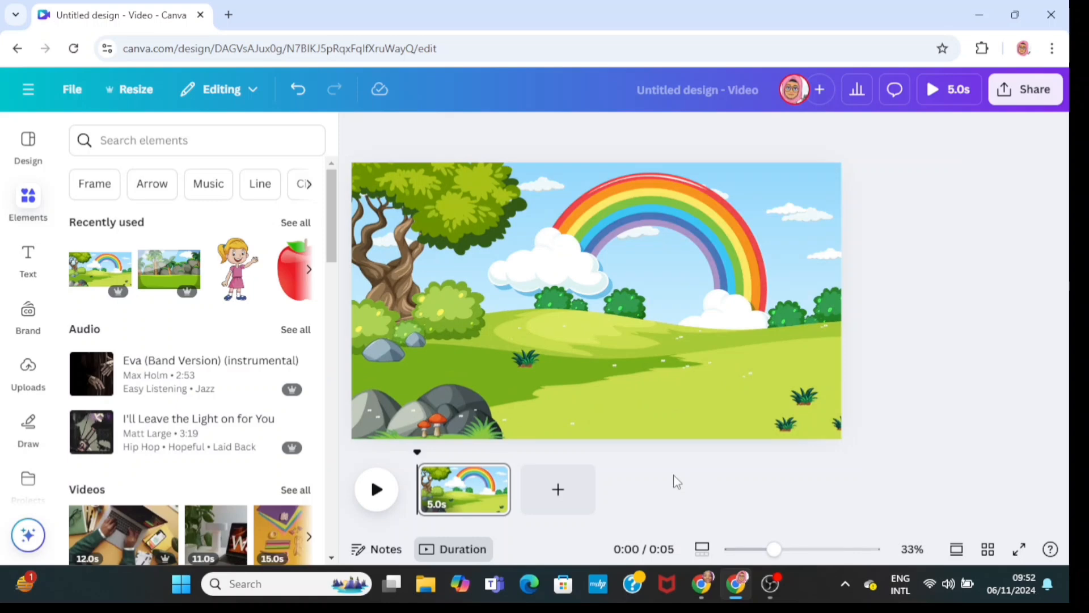
- Search elements for "a girl" graphics and add the blonde waving girl, placed slightly right of centre
click(270, 143)
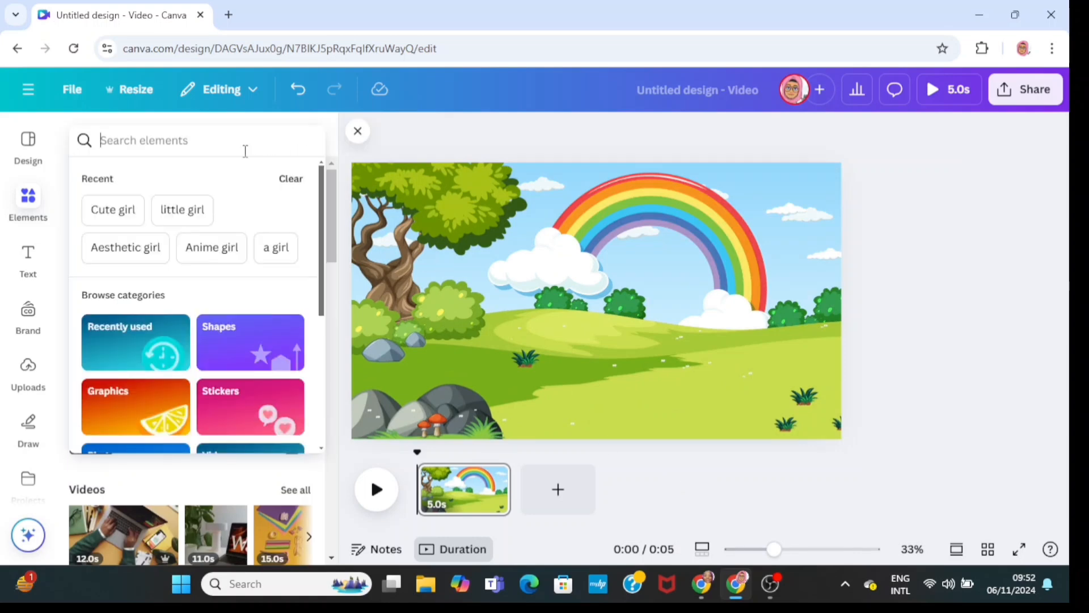
click(275, 248)
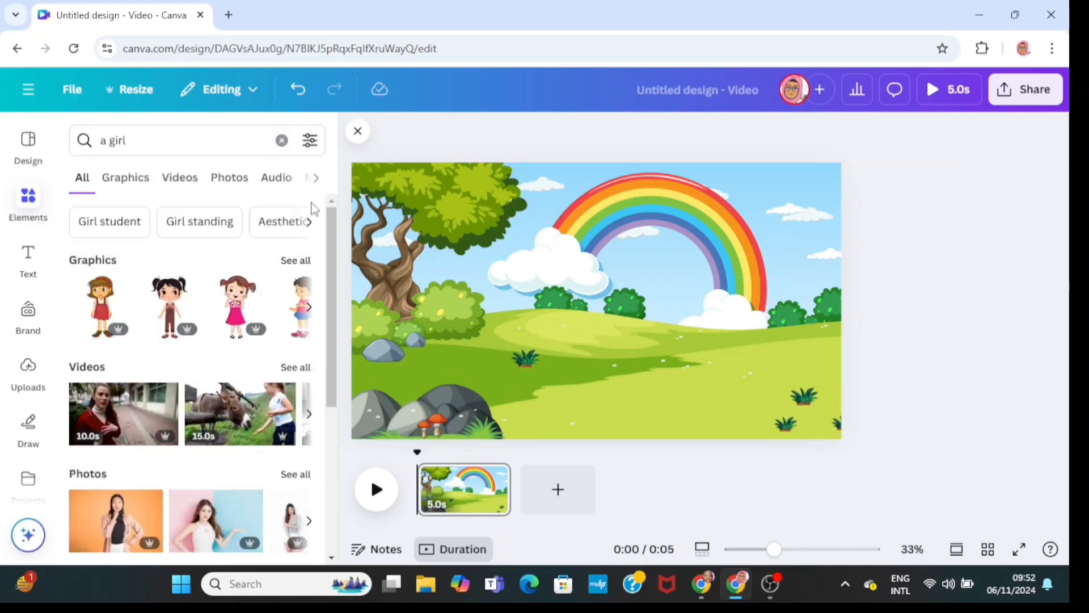
scroll(329, 277, down, 1)
scroll(328, 277, up, 2)
click(125, 177)
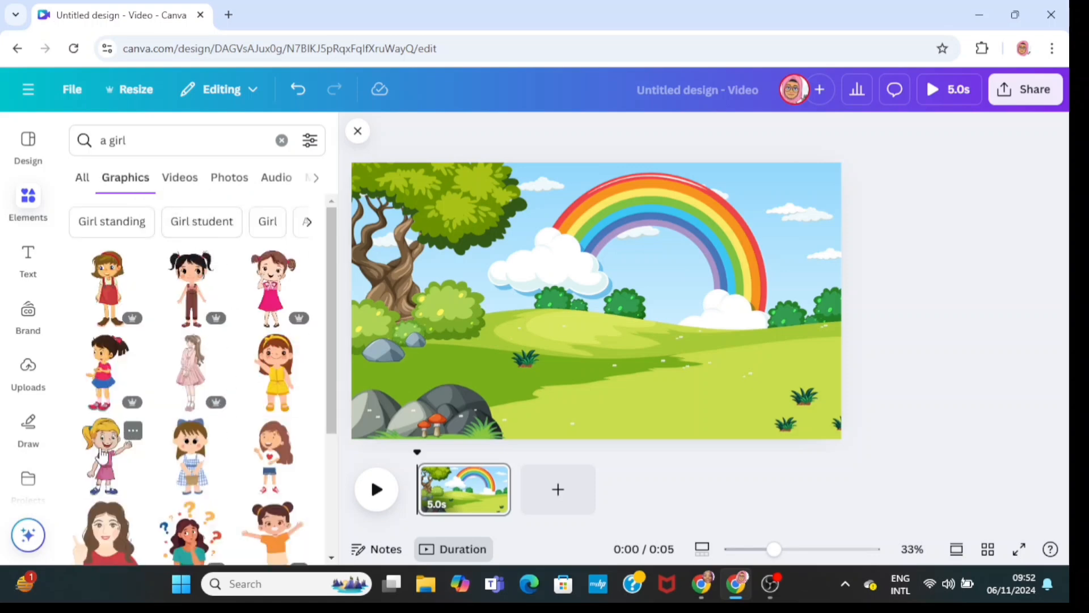
click(113, 448)
drag(606, 354, 639, 372)
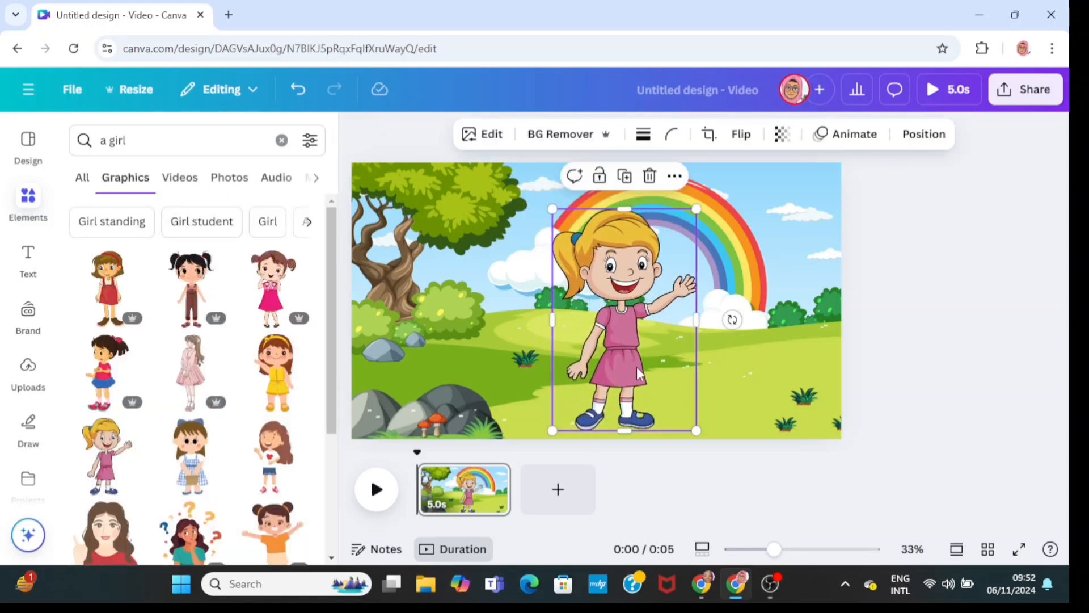
click(954, 284)
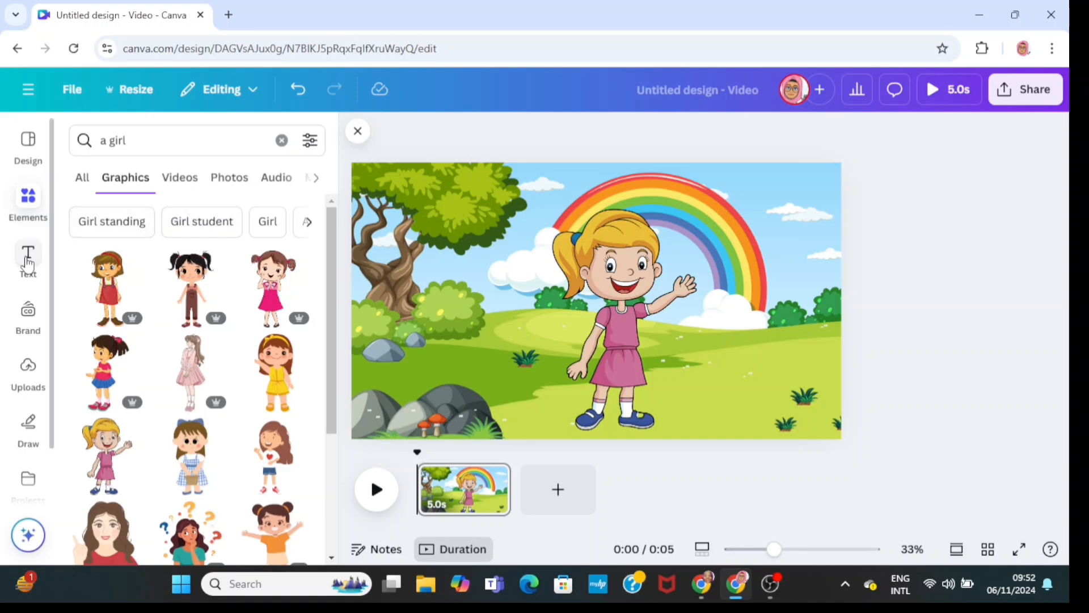
- Search for "Shape", add a rounded square over the girl's face and fill it with the peach photo colour
click(282, 142)
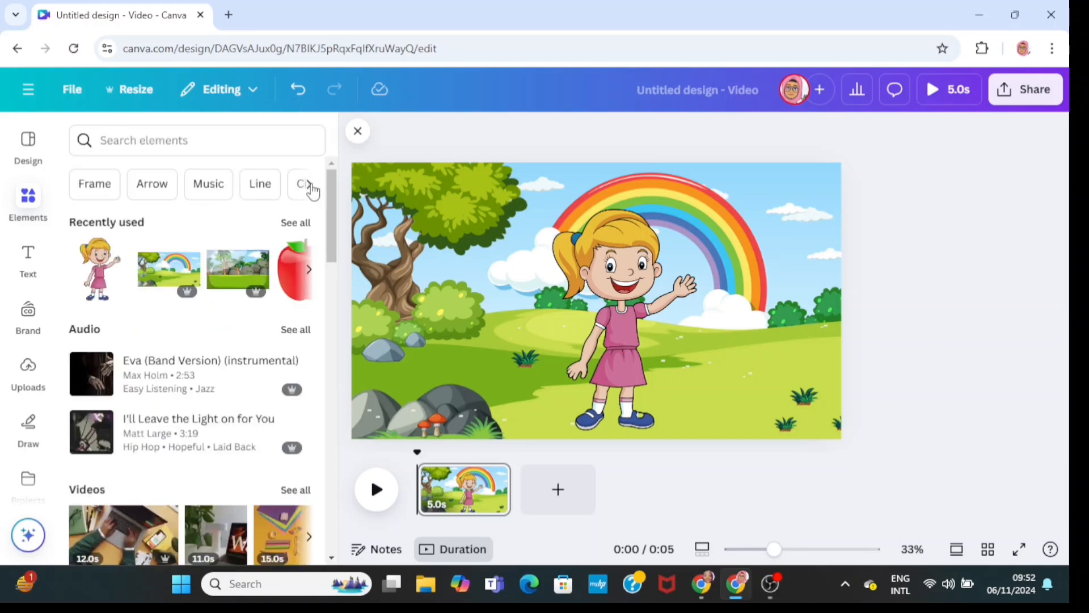
click(310, 185)
click(214, 193)
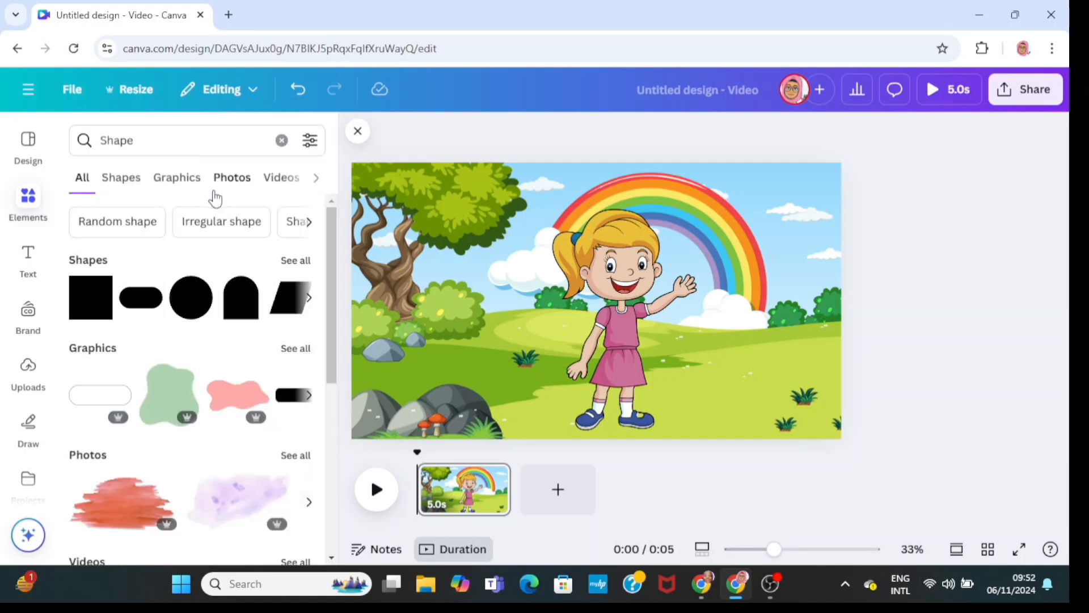
click(297, 261)
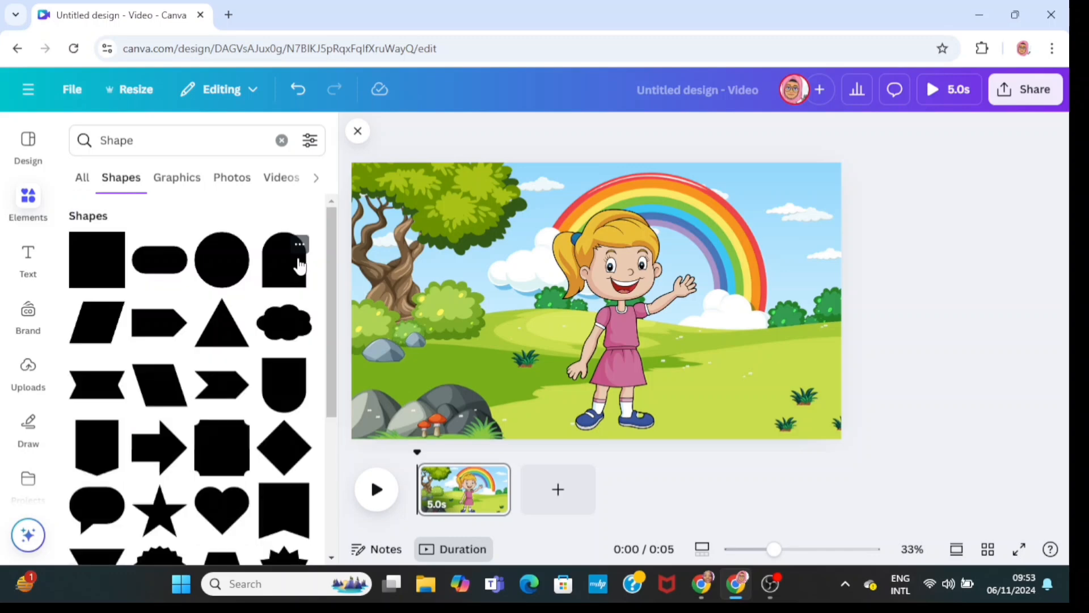
drag(334, 283, 348, 462)
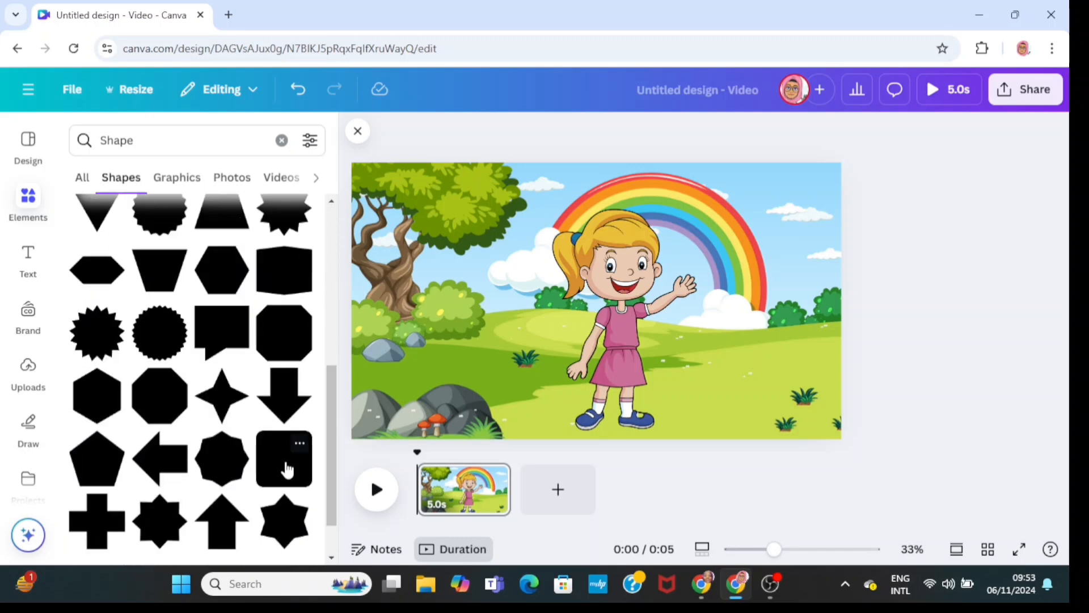
click(288, 469)
click(480, 136)
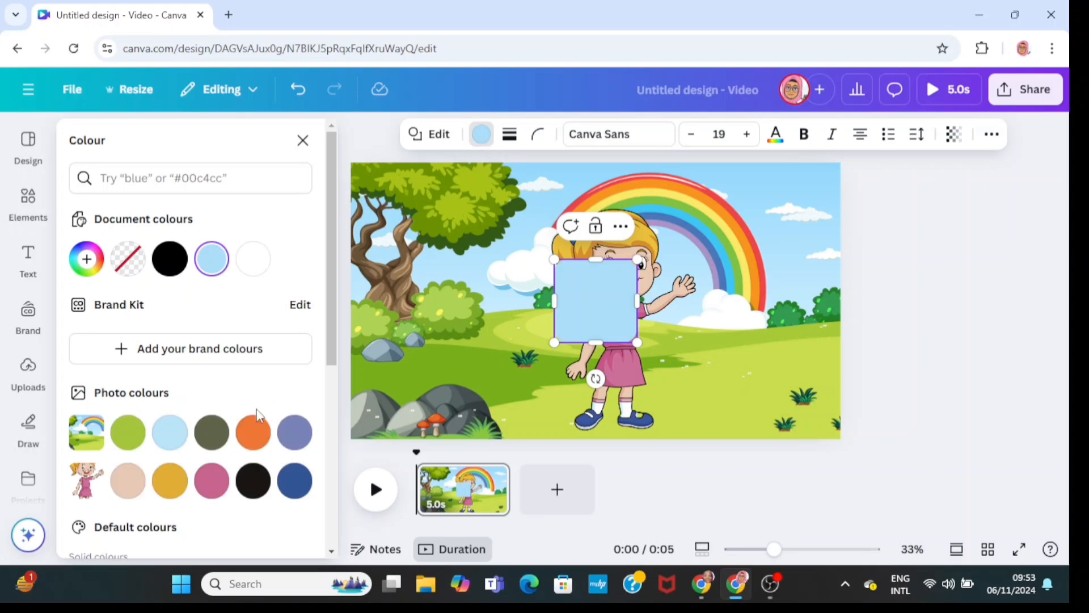
click(126, 487)
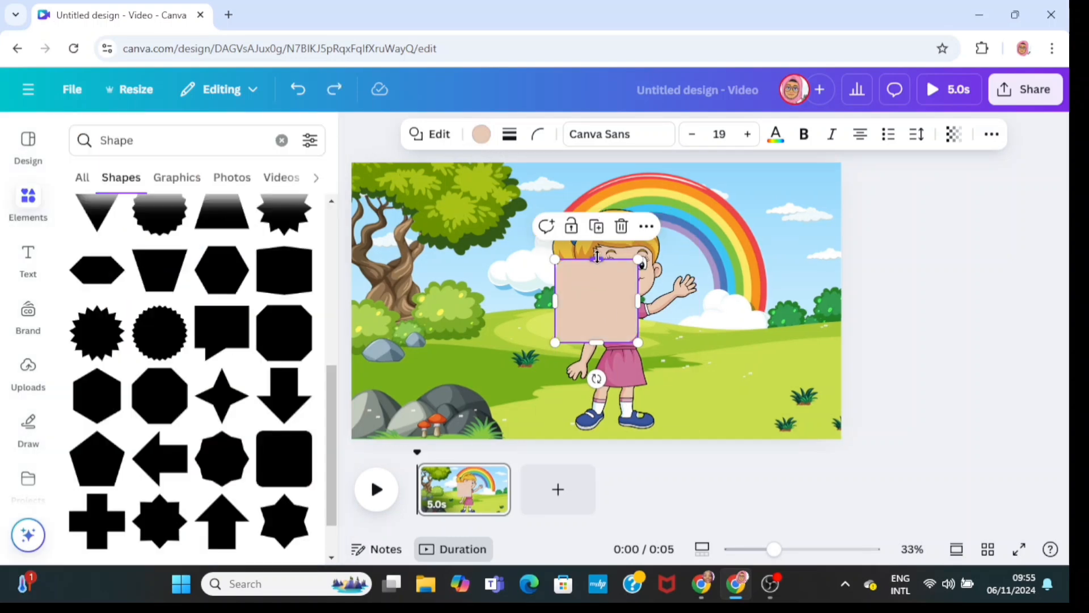
- Shrink the rounded square into a small rectangle covering the girl's mouth
drag(596, 259, 597, 326)
drag(591, 379, 641, 325)
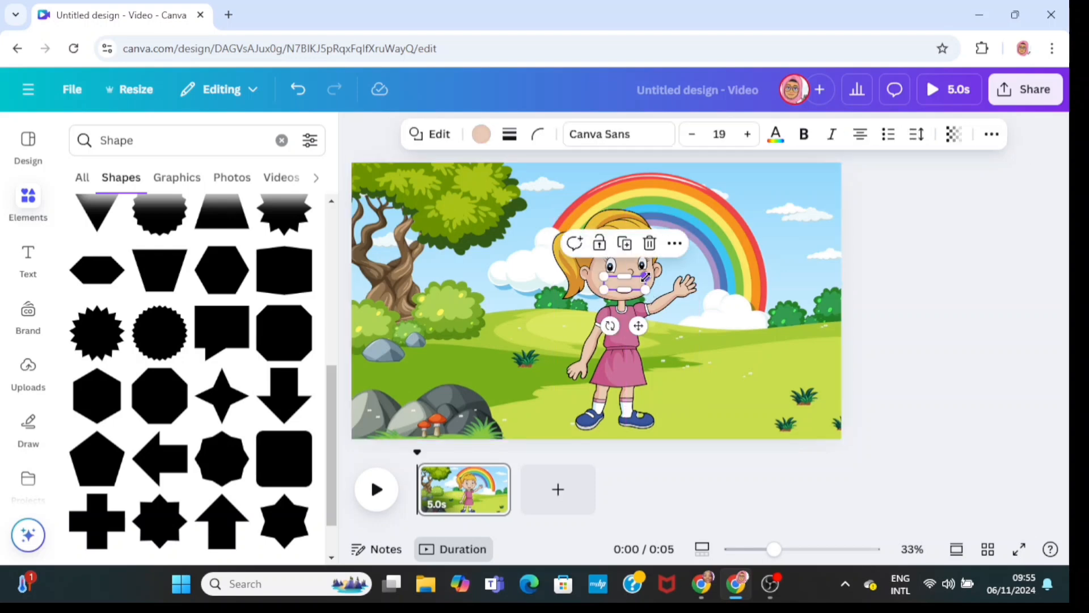
drag(645, 277, 651, 278)
click(714, 295)
click(630, 290)
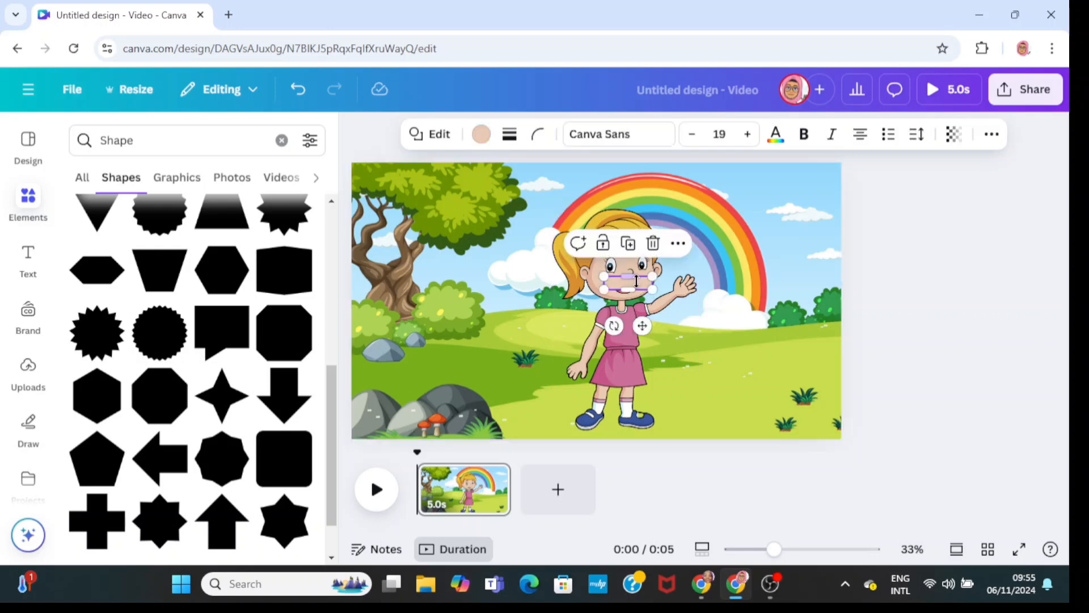
drag(647, 328, 637, 291)
drag(569, 277, 622, 290)
click(749, 318)
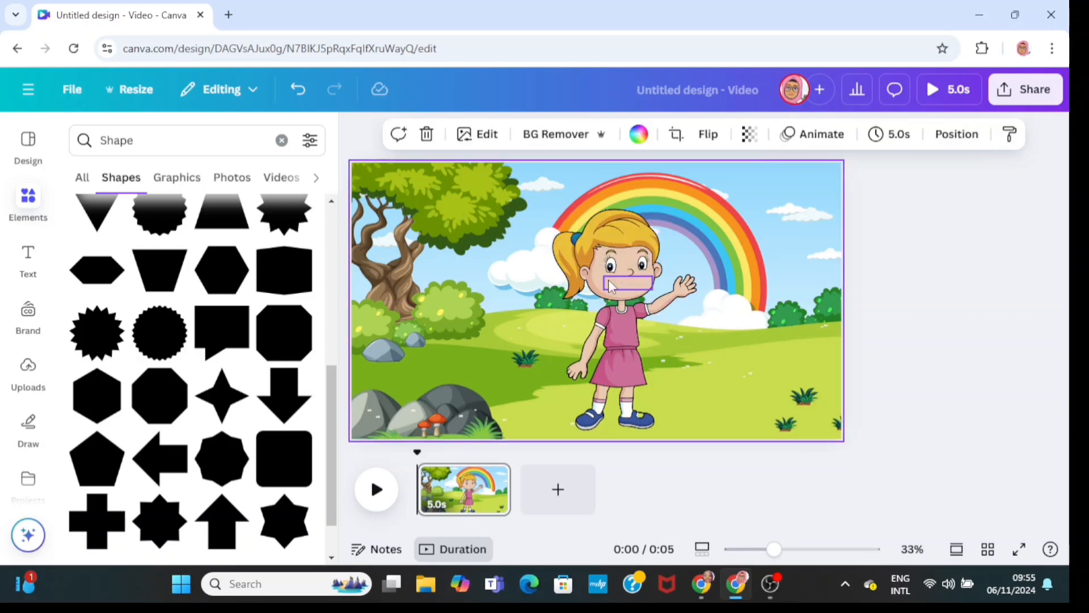
- Select the girl together with the mouth-covering rectangle and group them
click(646, 279)
click(710, 295)
drag(501, 194, 794, 448)
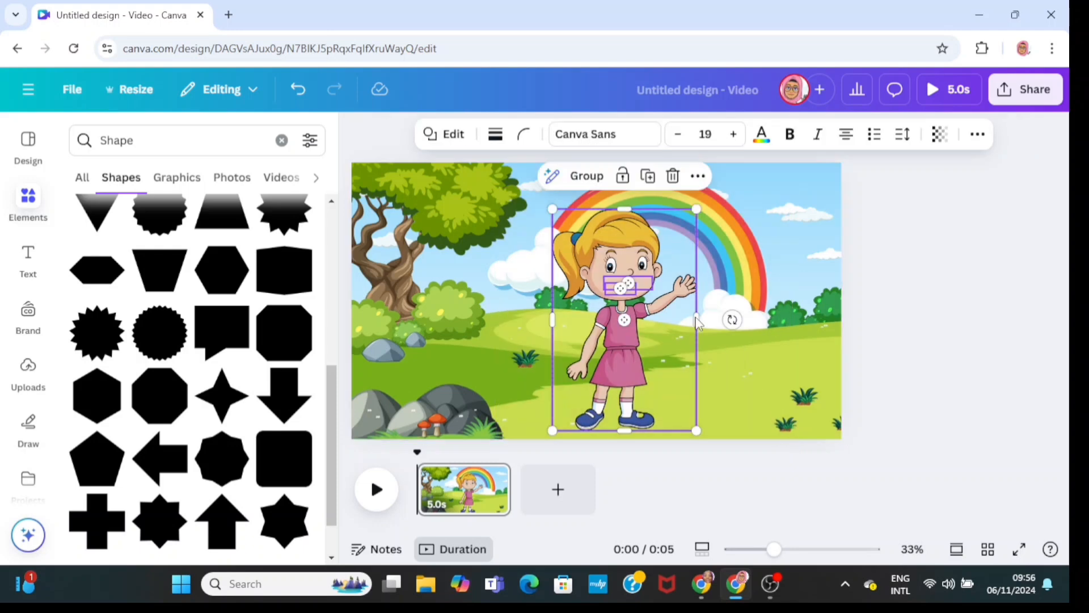
click(596, 191)
mouse_move(661, 347)
mouse_down()
mouse_move(559, 348)
mouse_move(719, 344)
mouse_move(650, 344)
mouse_up()
click(794, 262)
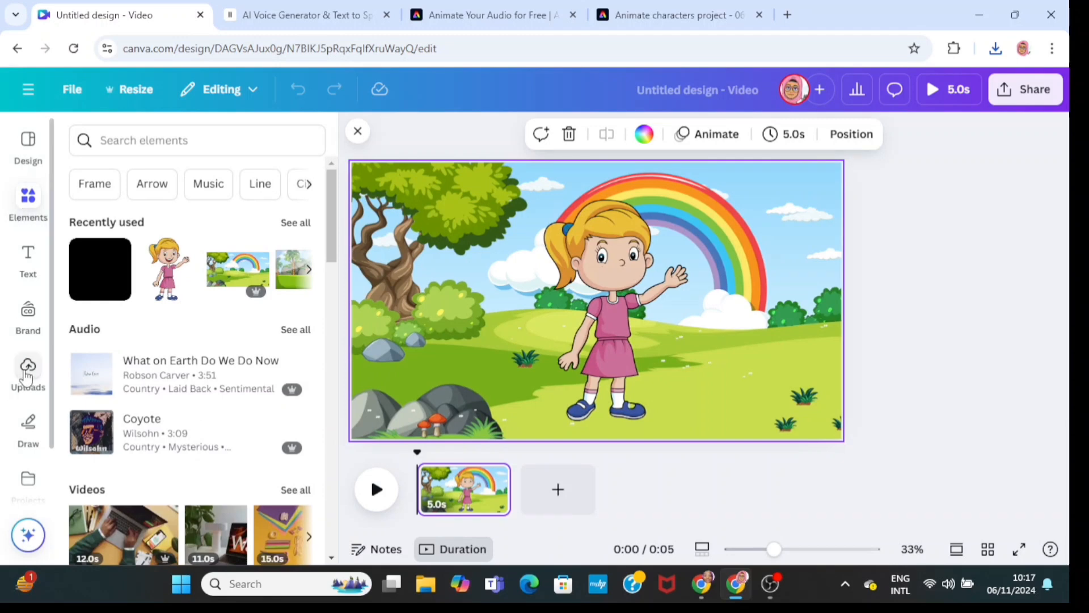
- Upload the ElevenLabs_2024-11-06T09_10_54 MP3 audio and MP4 mouth video files
click(27, 385)
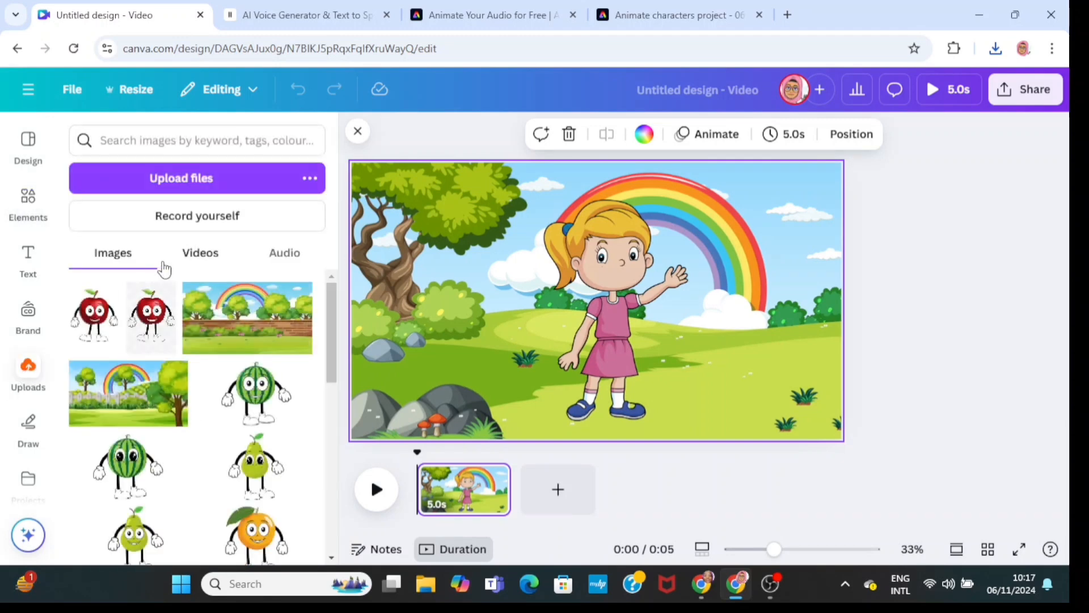
click(202, 255)
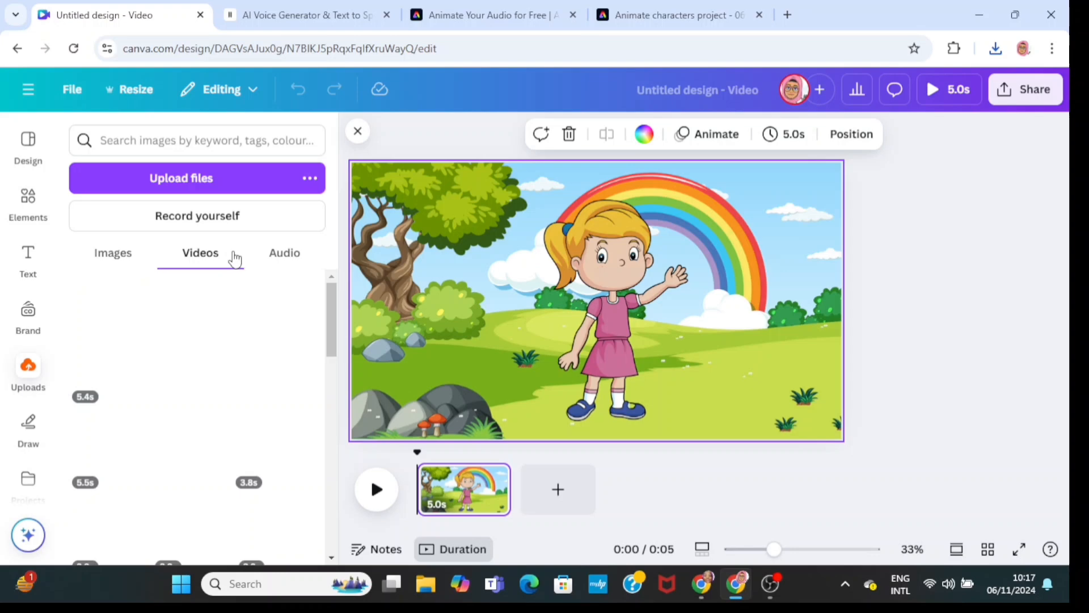
click(211, 192)
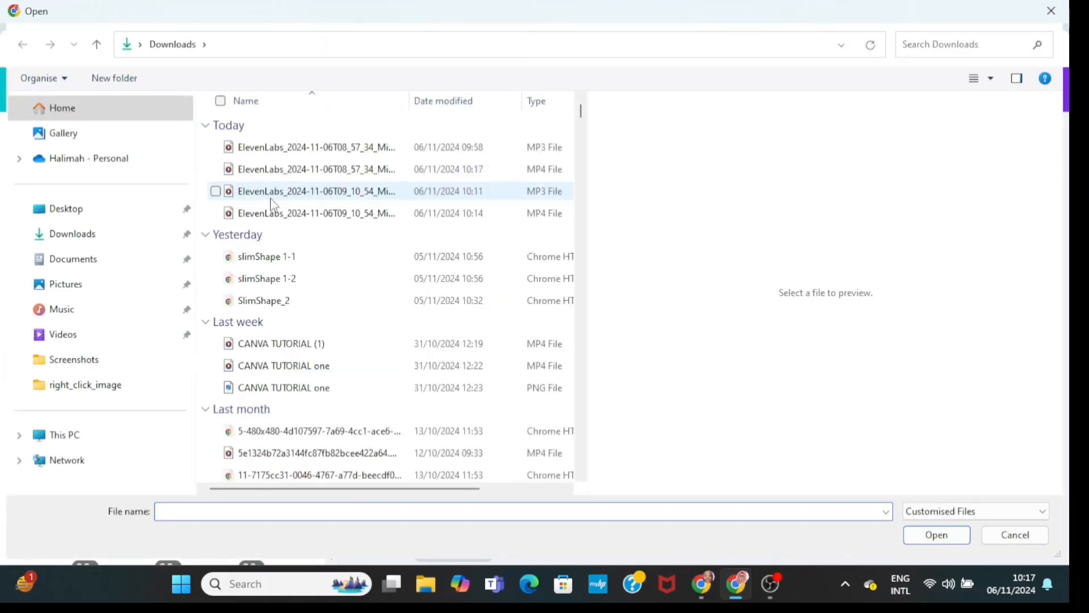
click(272, 198)
click(278, 216)
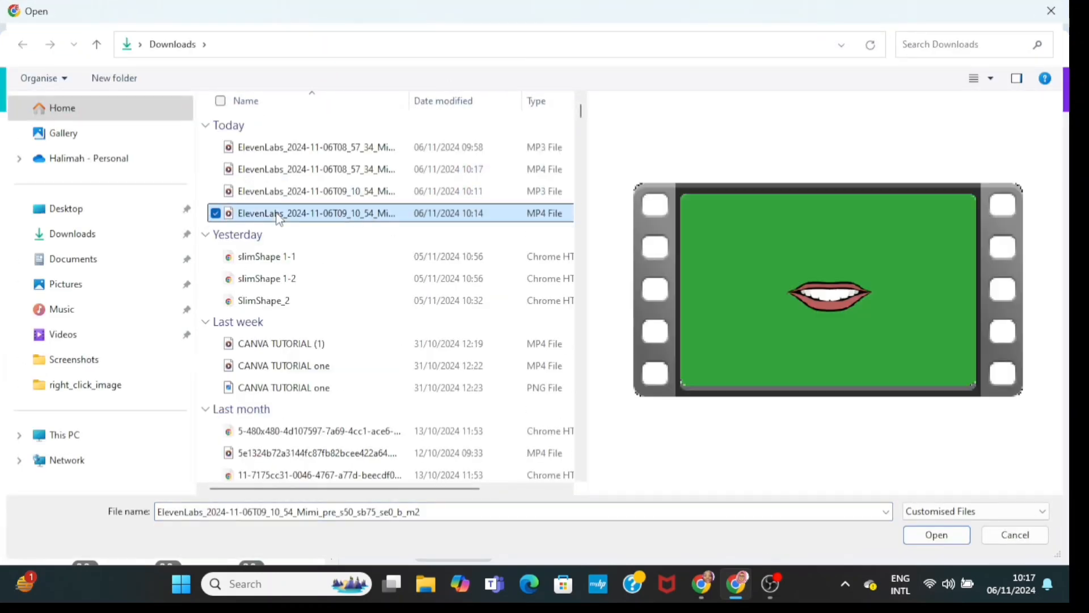
ctrl+click(278, 192)
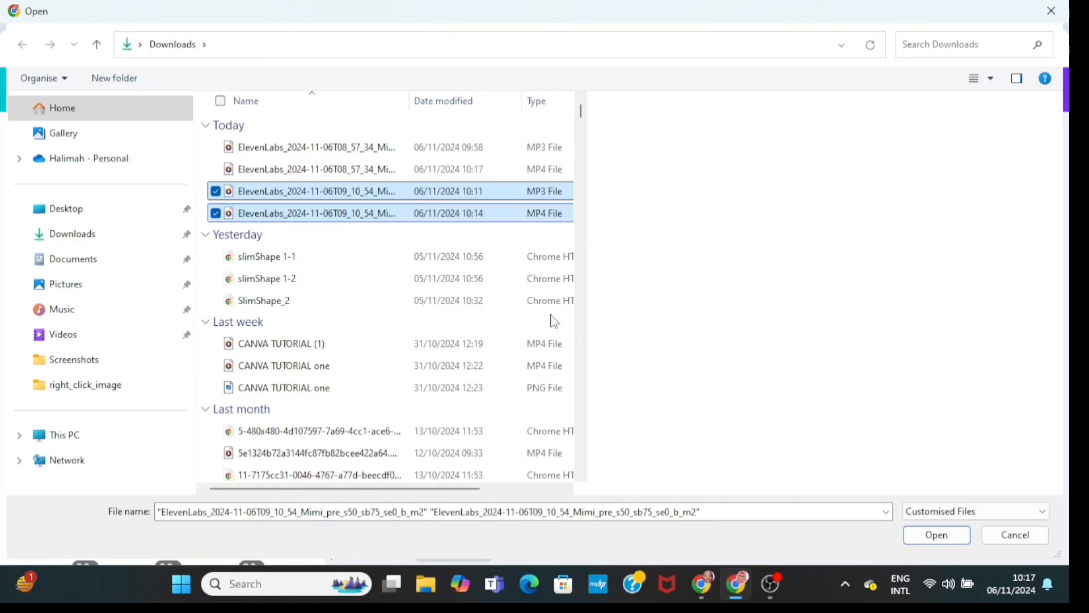
click(908, 535)
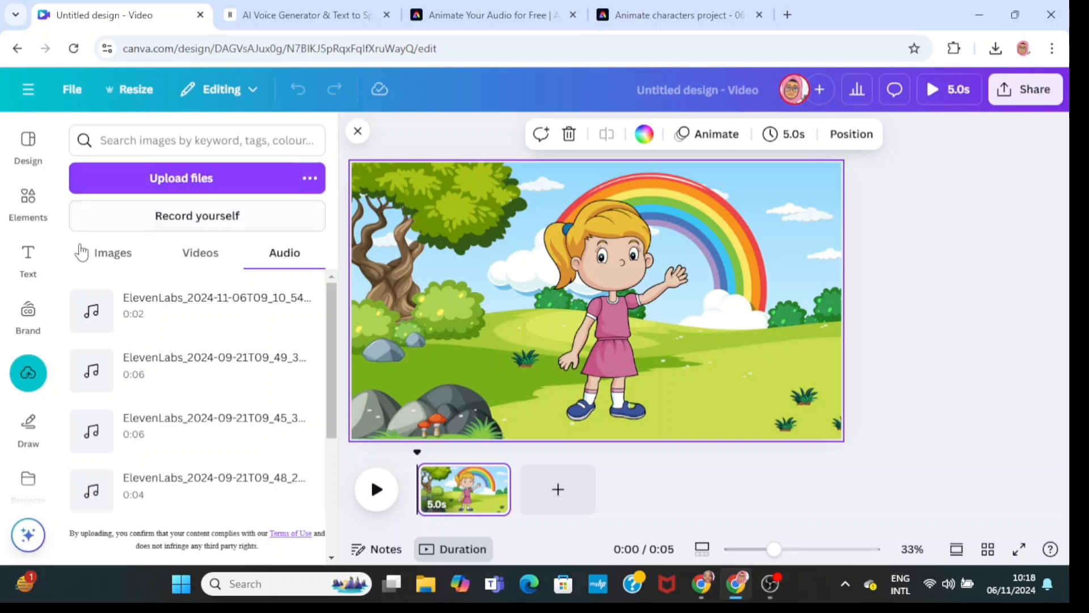
- Add the uploaded 2.2s mouth video, remove its background, and scale it onto the girl's mouth
click(31, 204)
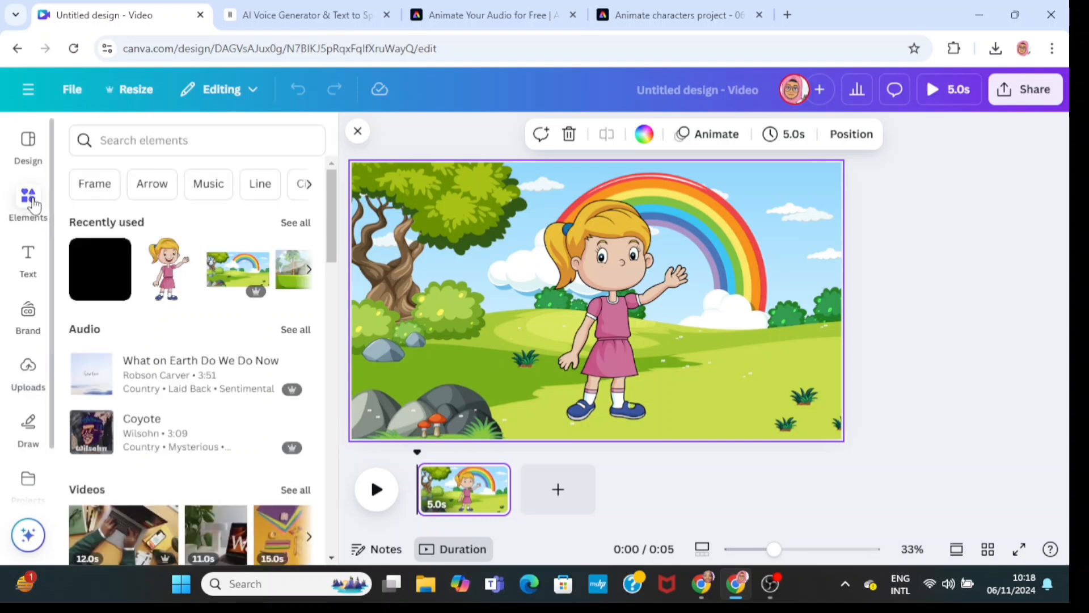
click(27, 368)
click(202, 256)
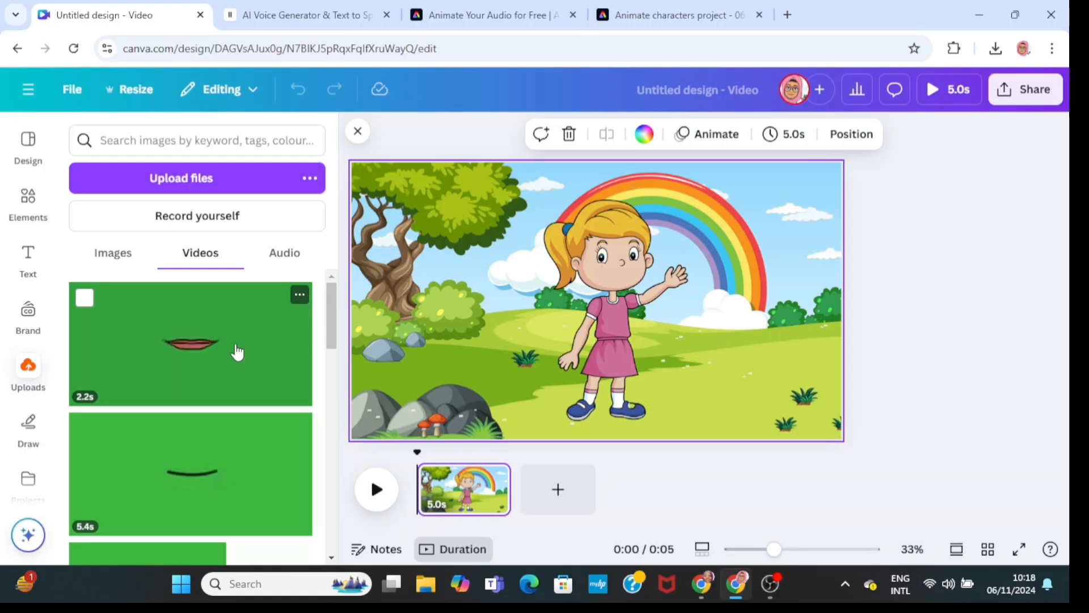
click(250, 384)
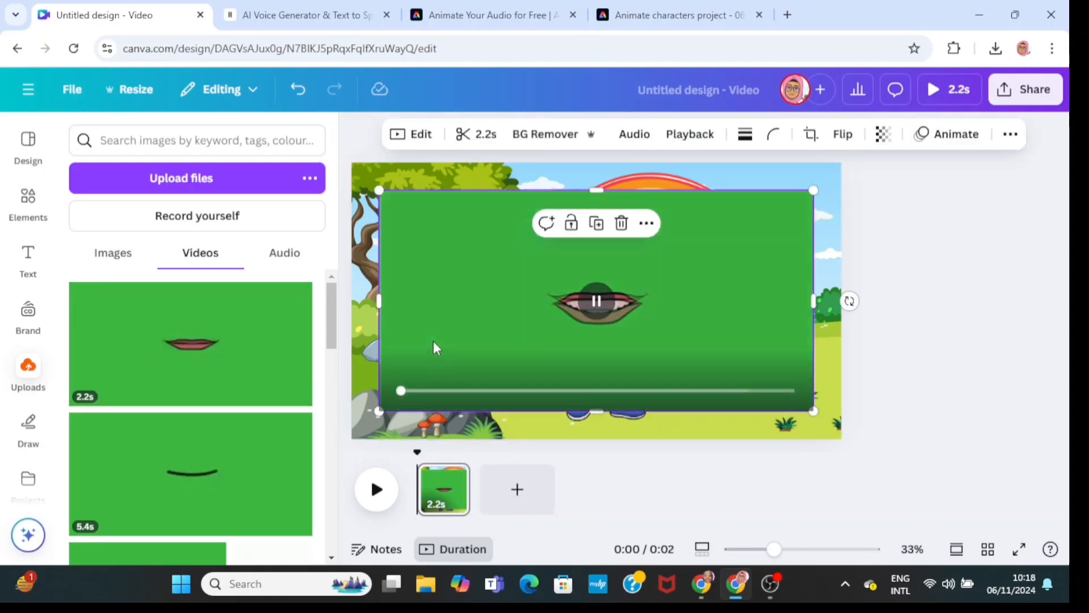
click(544, 137)
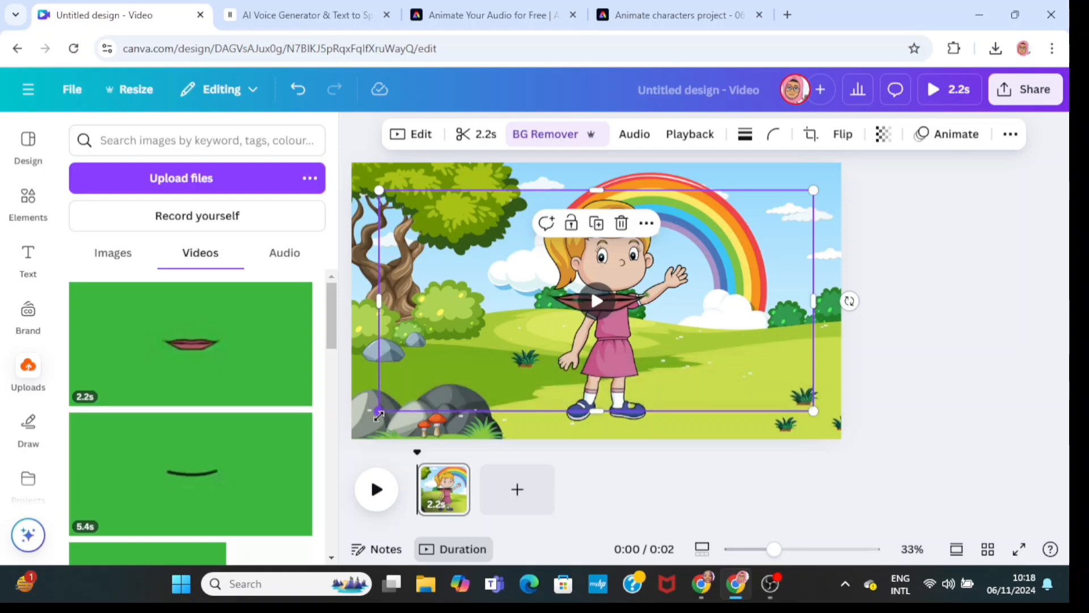
drag(378, 410, 692, 306)
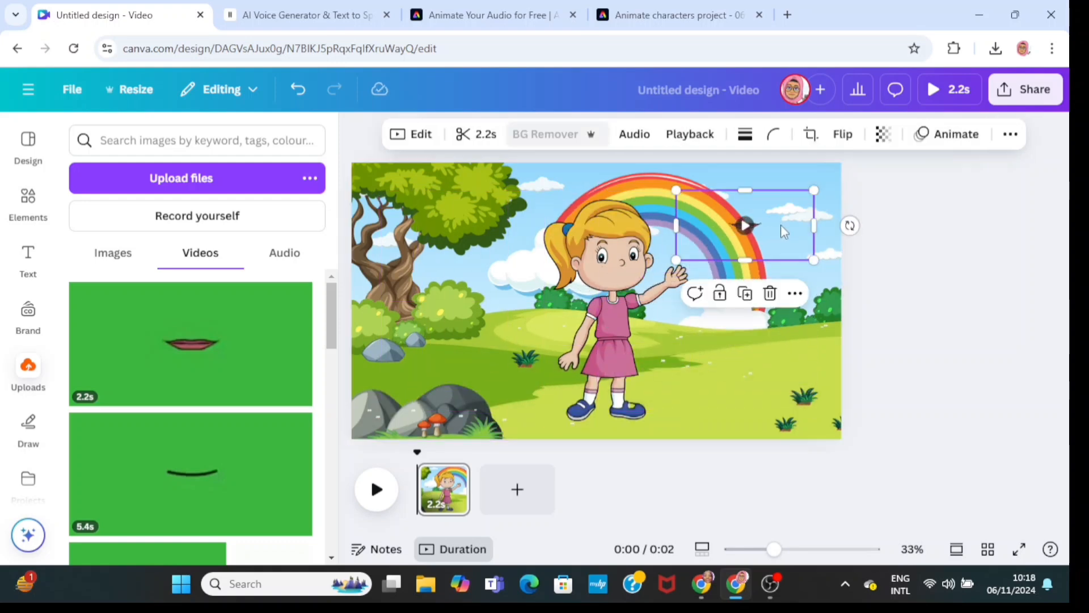
drag(776, 225, 654, 275)
click(735, 255)
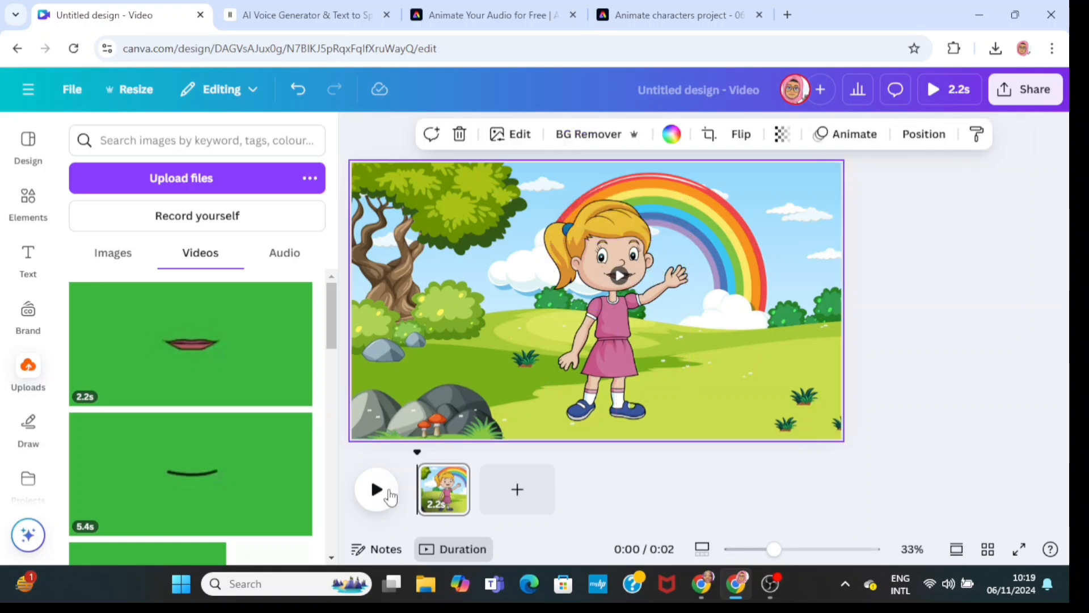
- Preview the scene and rename the design as Canva Tutorial
click(376, 490)
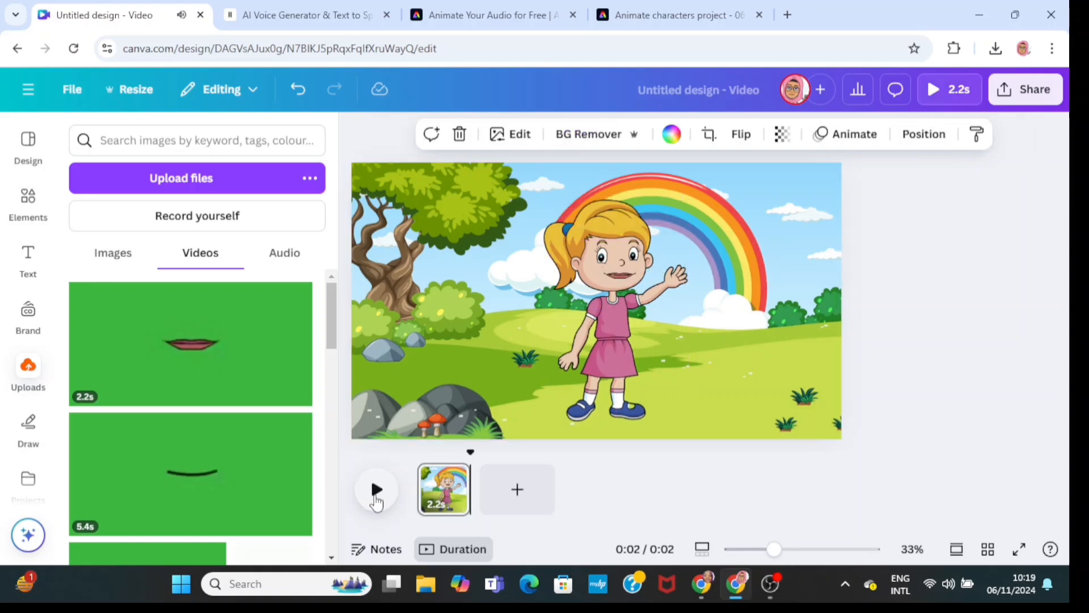
click(711, 90)
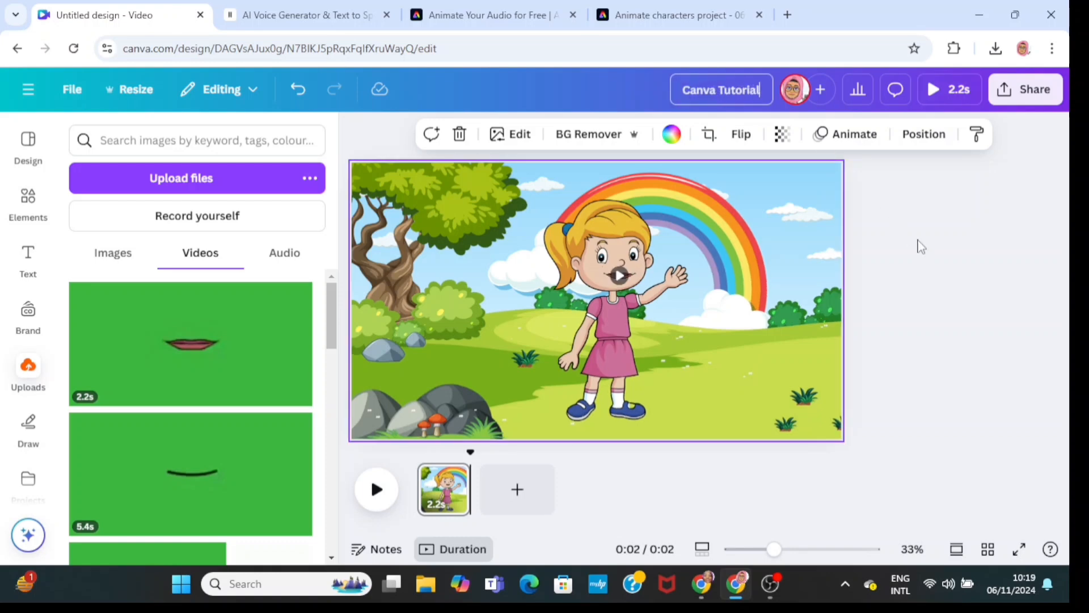
click(921, 247)
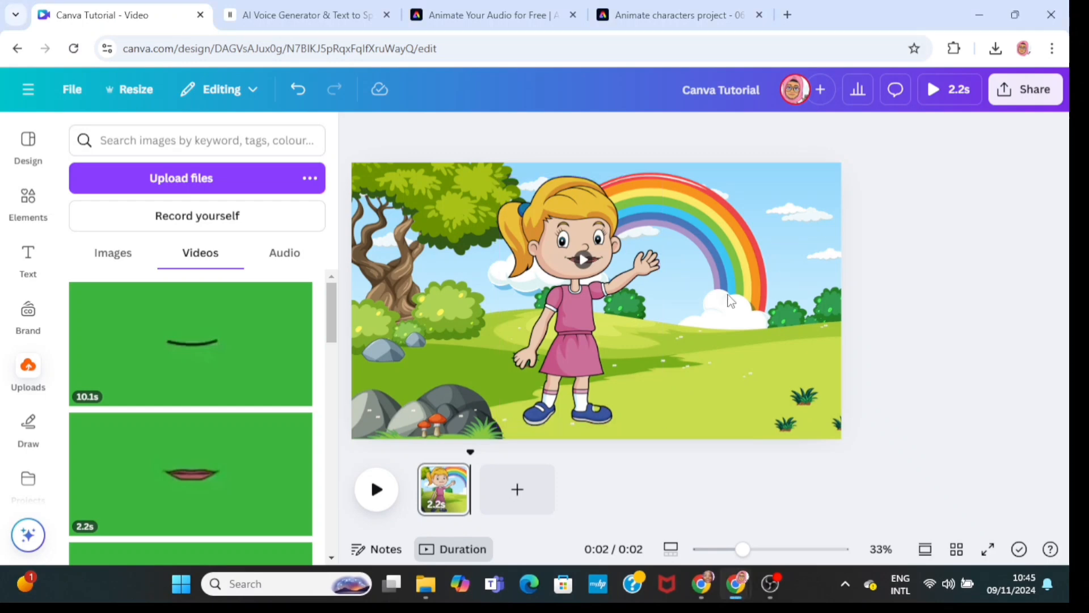
- Select the grouped girl and nudge it slightly to the right
click(731, 301)
drag(466, 181, 732, 447)
click(543, 170)
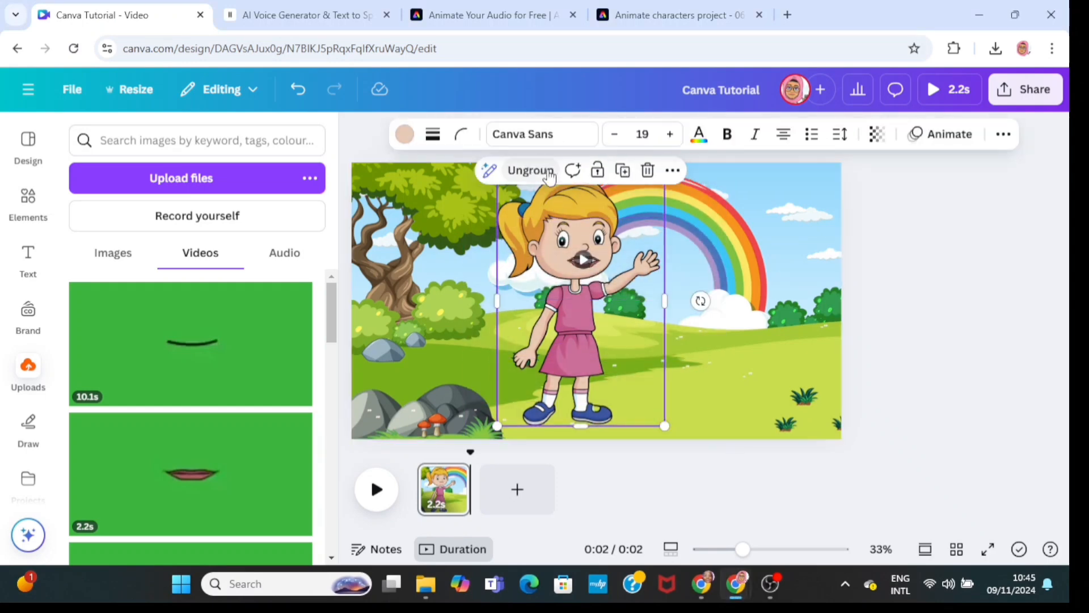
mouse_move(626, 355)
mouse_down()
mouse_move(573, 340)
mouse_move(664, 352)
mouse_move(646, 354)
mouse_up()
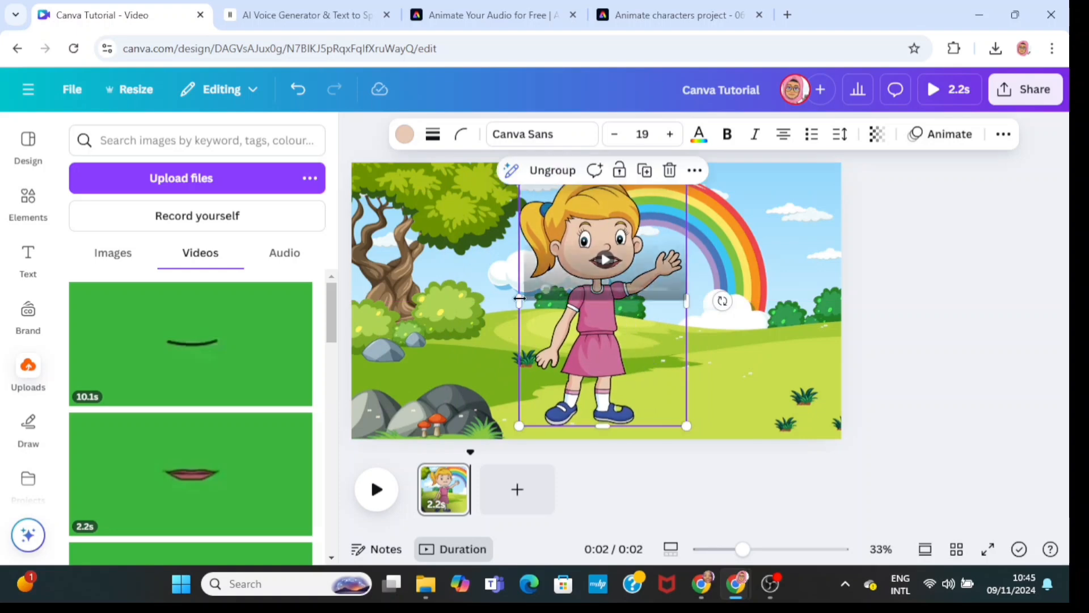
click(739, 269)
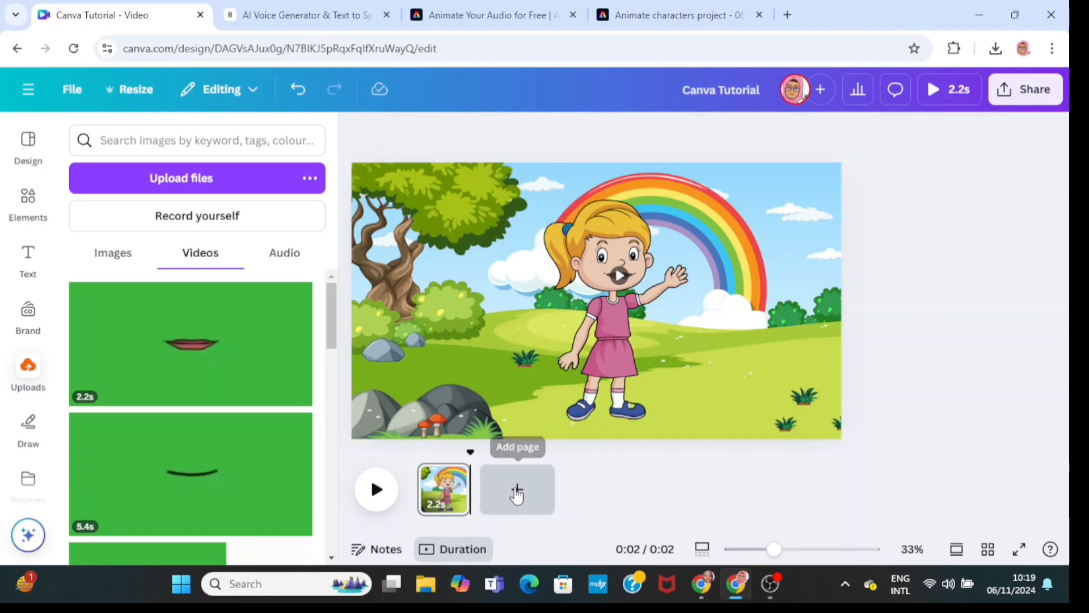
- Add a new page and set the recently used rainbow meadow graphic as its background
click(517, 489)
click(472, 304)
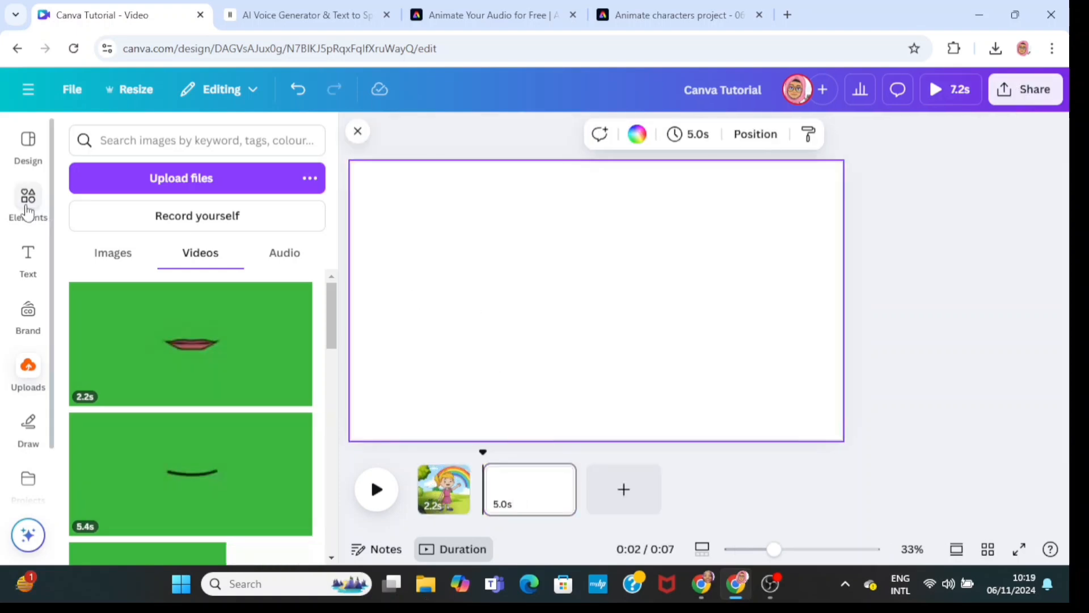
click(28, 198)
click(128, 142)
click(478, 253)
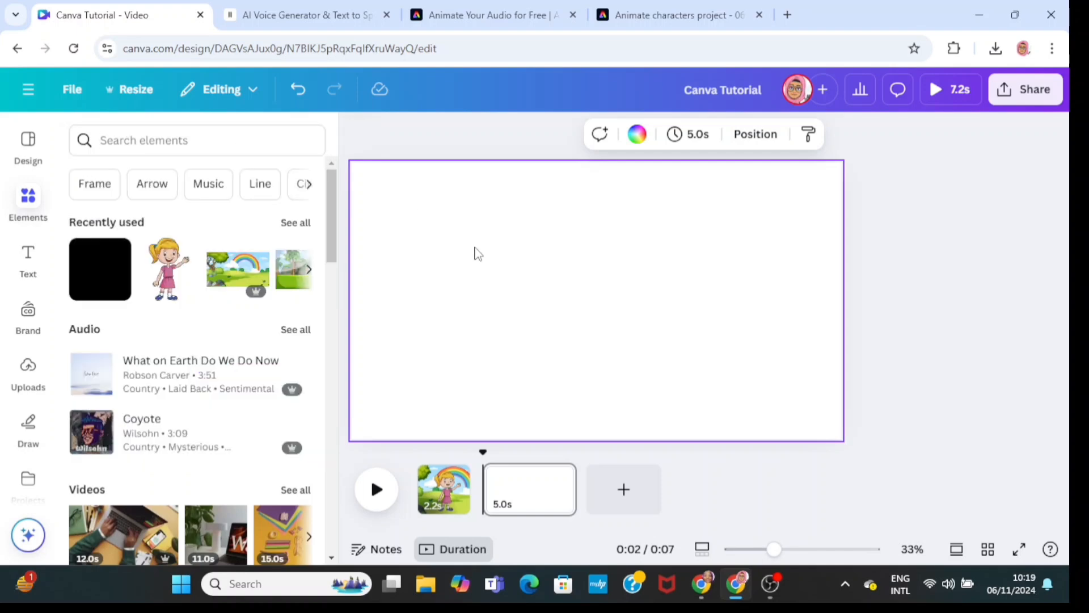
click(223, 271)
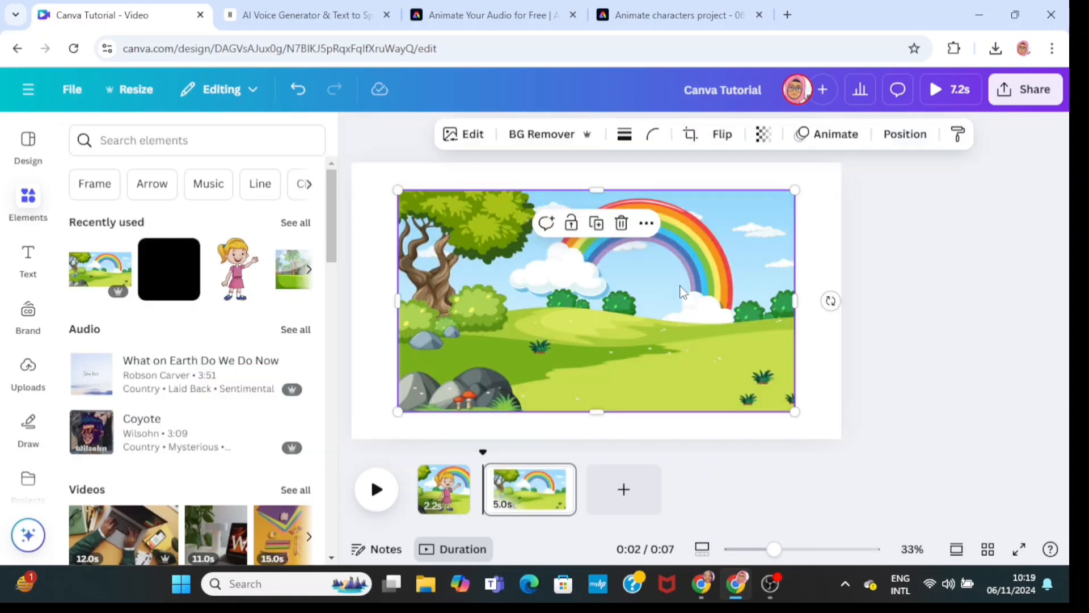
right_click(680, 290)
click(766, 479)
- Search graphics for "moon face", add the grey smiling moon and enlarge it over the scene
click(203, 135)
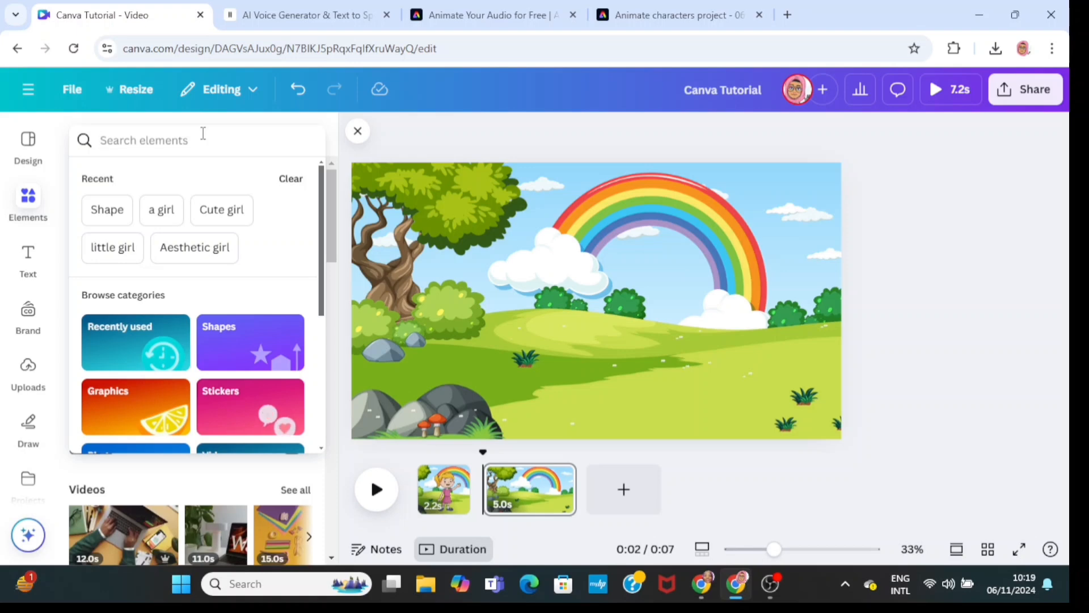
text(moon face)
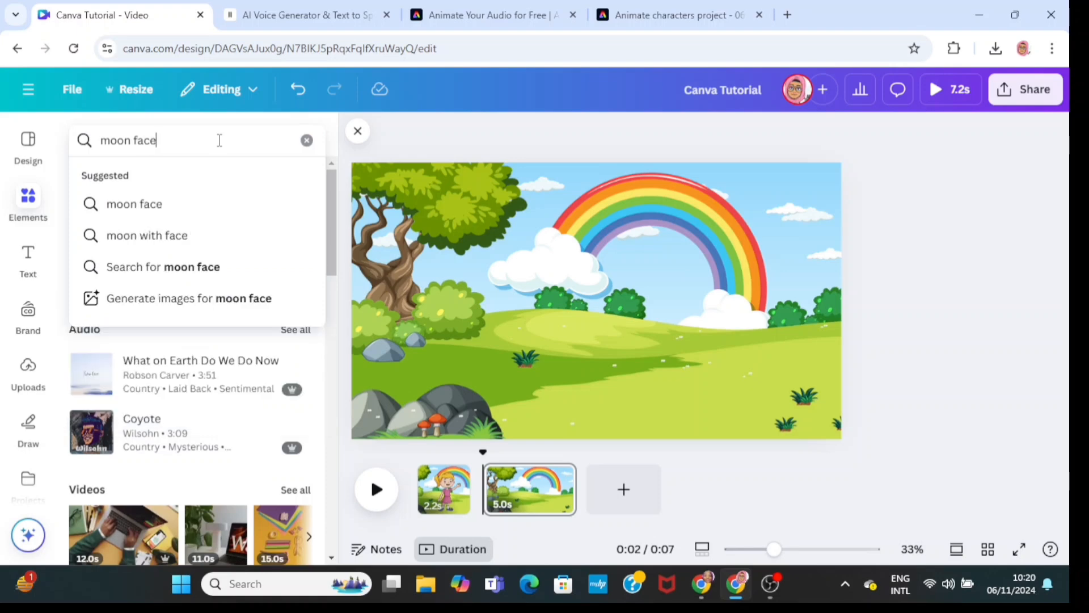
key(Return)
click(129, 188)
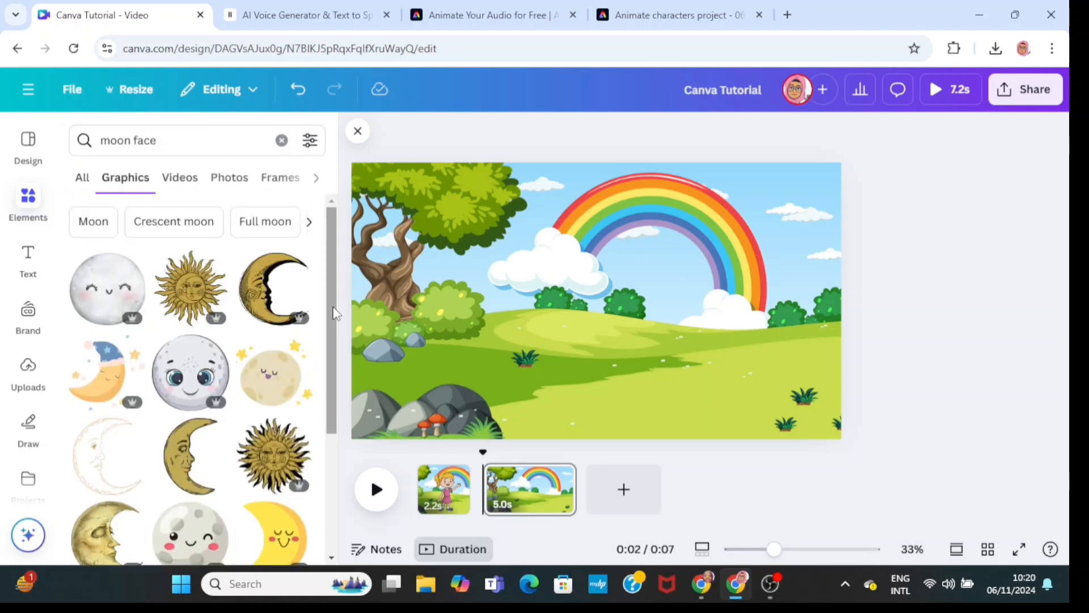
drag(335, 314, 343, 353)
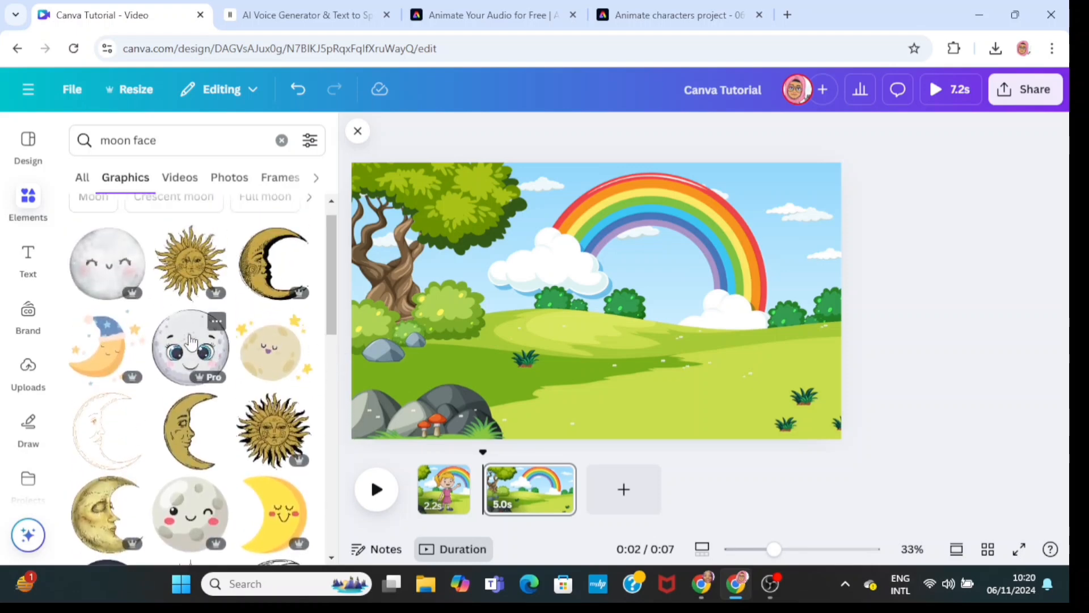
click(191, 341)
drag(484, 414, 521, 375)
drag(578, 299, 616, 332)
drag(708, 385, 737, 409)
click(1044, 246)
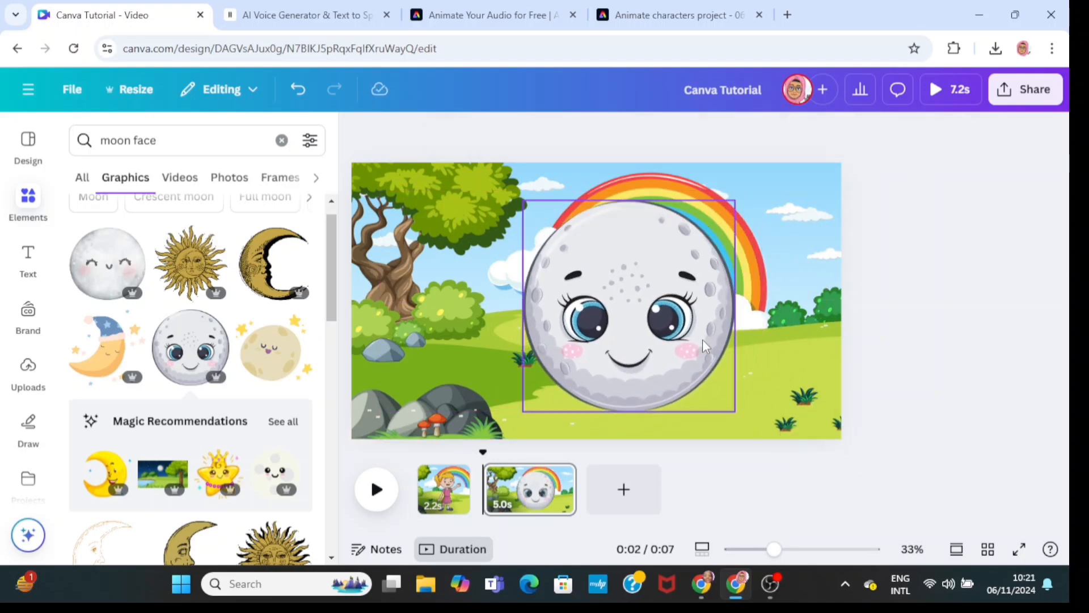
- Shrink the moon and move it to the upper centre, left of the rainbow
click(705, 393)
drag(735, 409, 680, 356)
drag(635, 298, 599, 259)
click(370, 262)
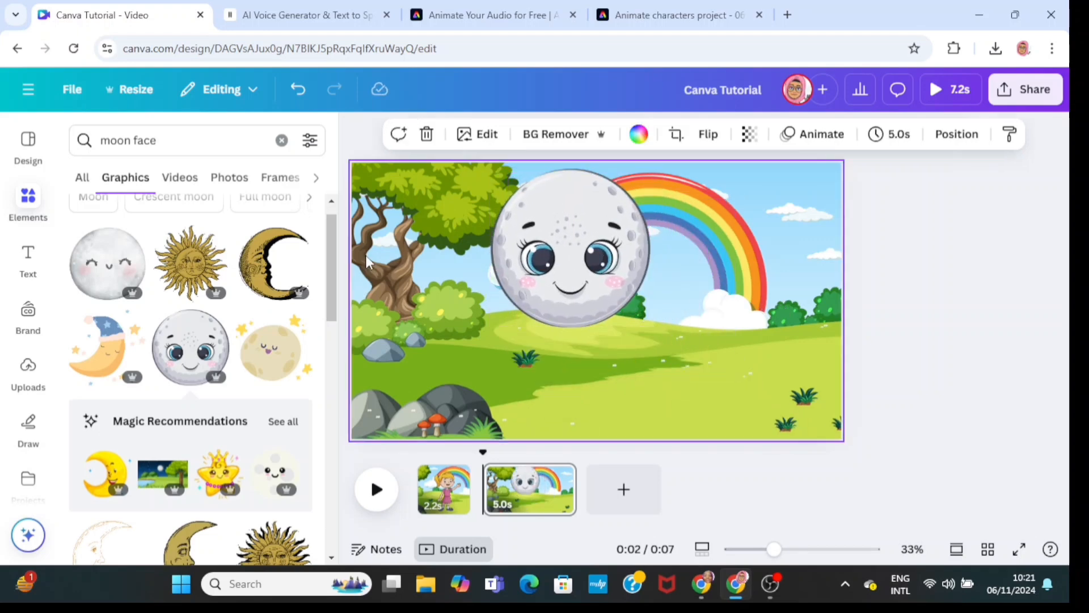
- Add the recently used square shape over the moon's mouth and fill it with the moon's light grey photo colour
click(281, 140)
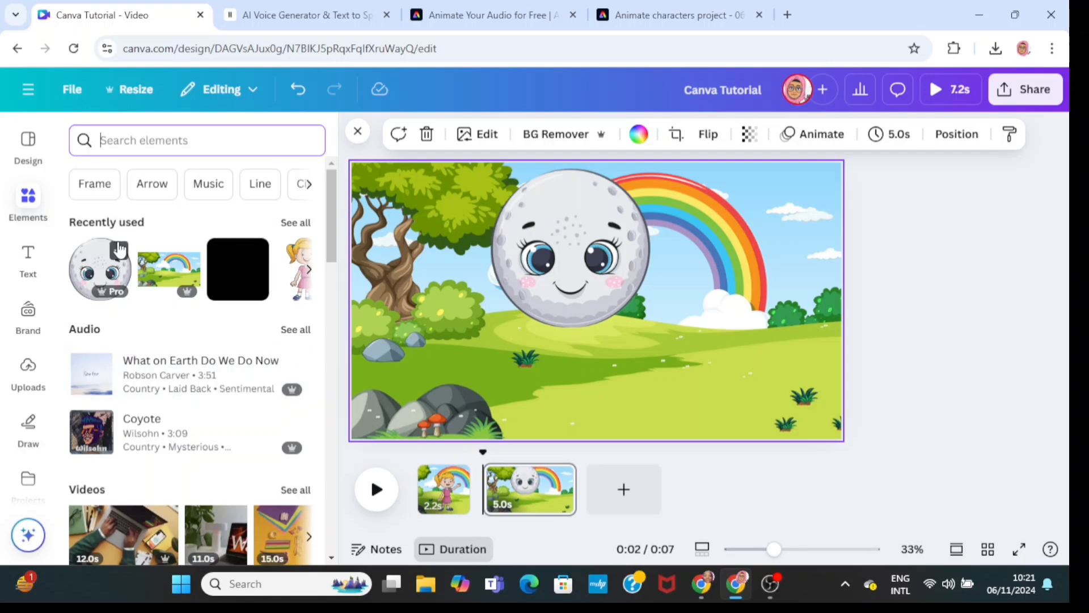
click(253, 274)
click(481, 134)
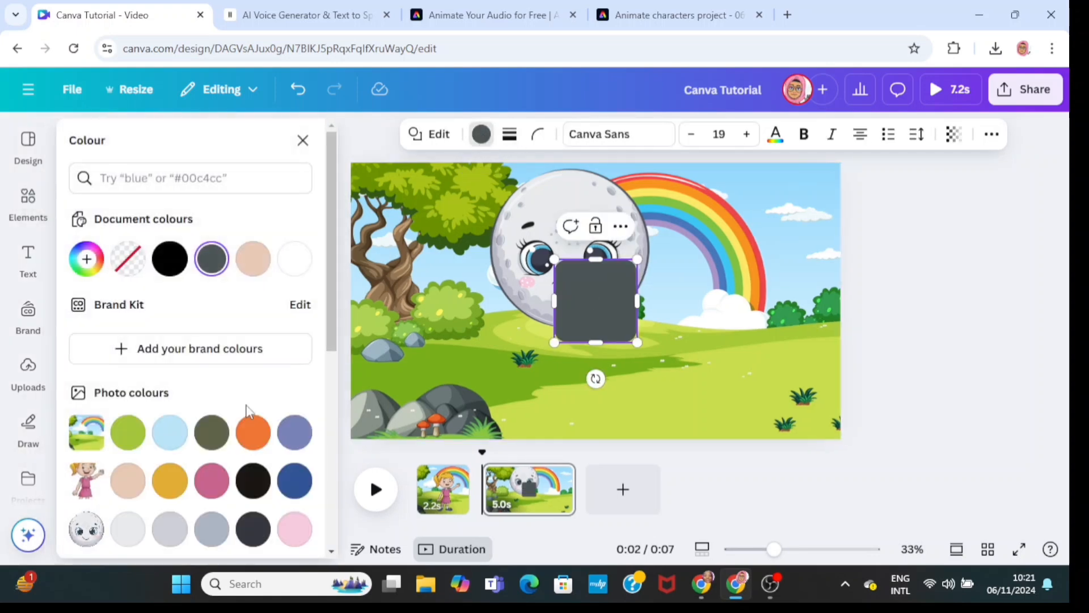
click(170, 533)
click(126, 536)
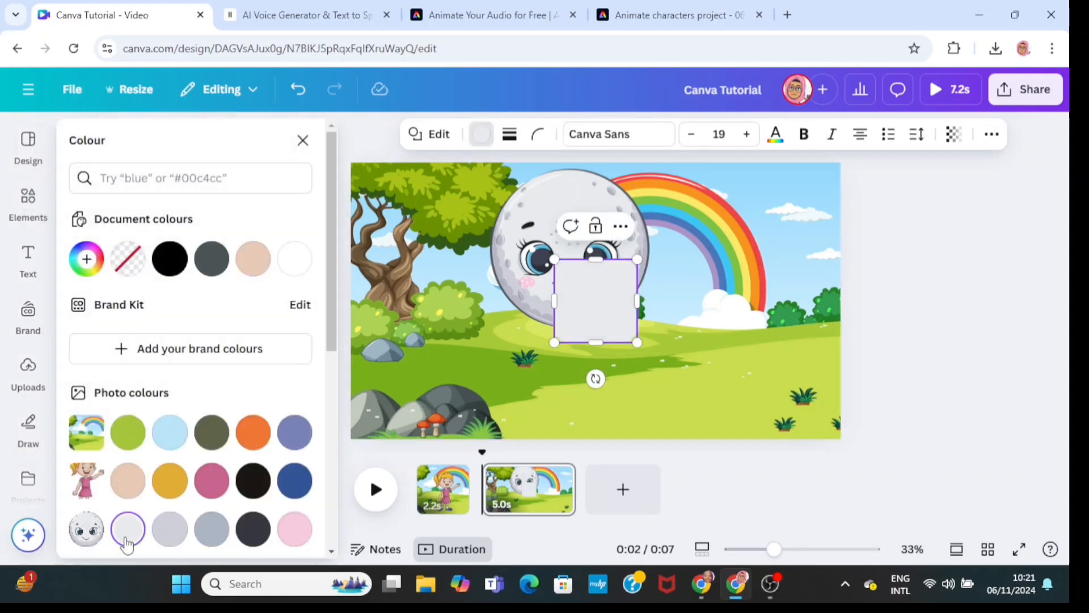
- Shrink the grey square into a small rectangle and position it over the moon's original mouth
drag(556, 343, 570, 287)
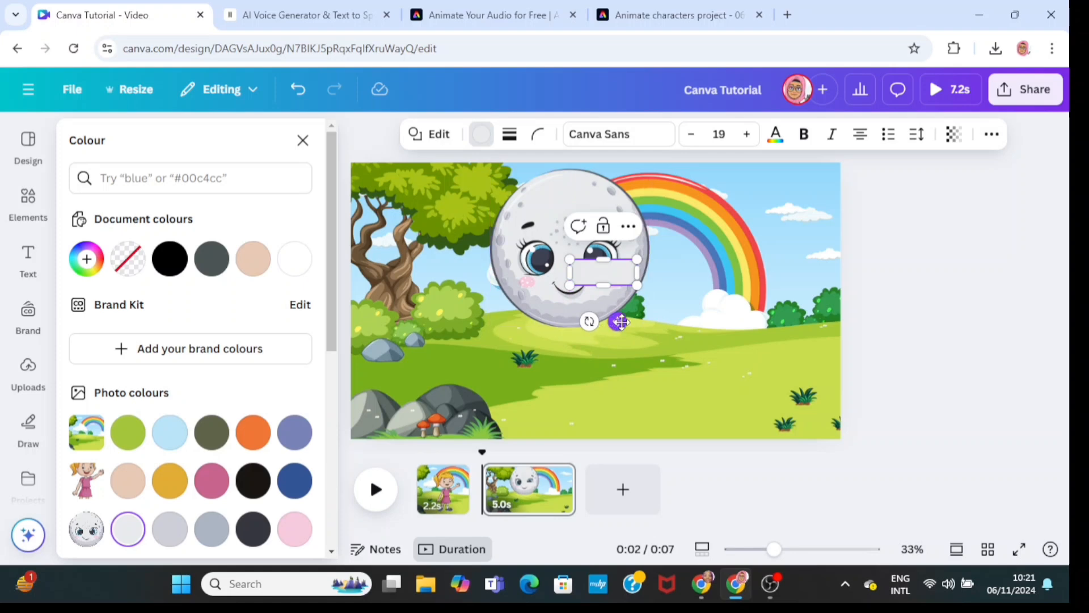
drag(621, 323, 595, 339)
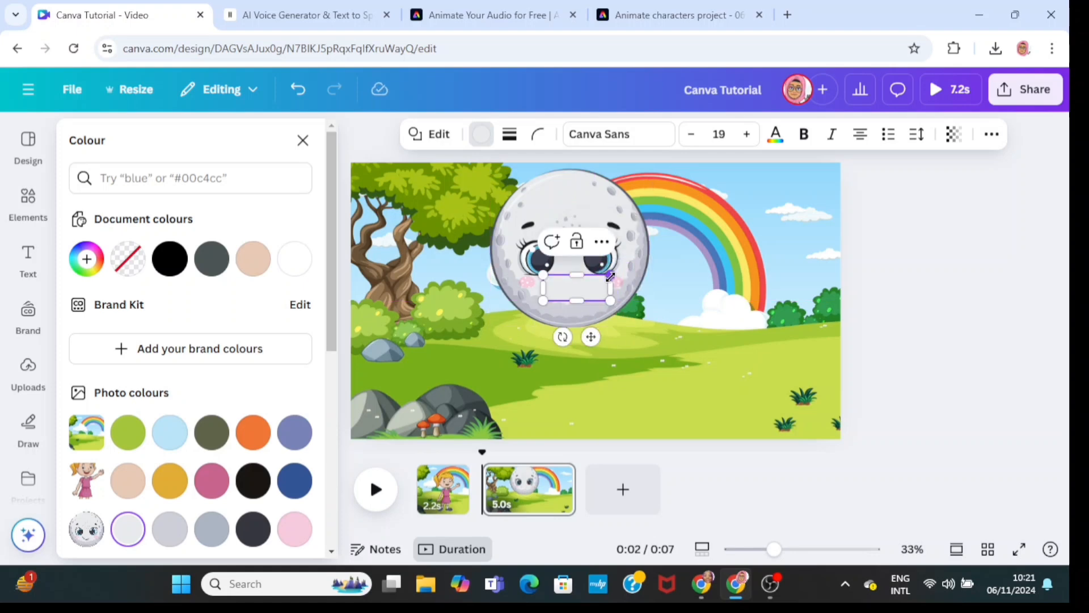
drag(611, 275, 585, 328)
click(696, 329)
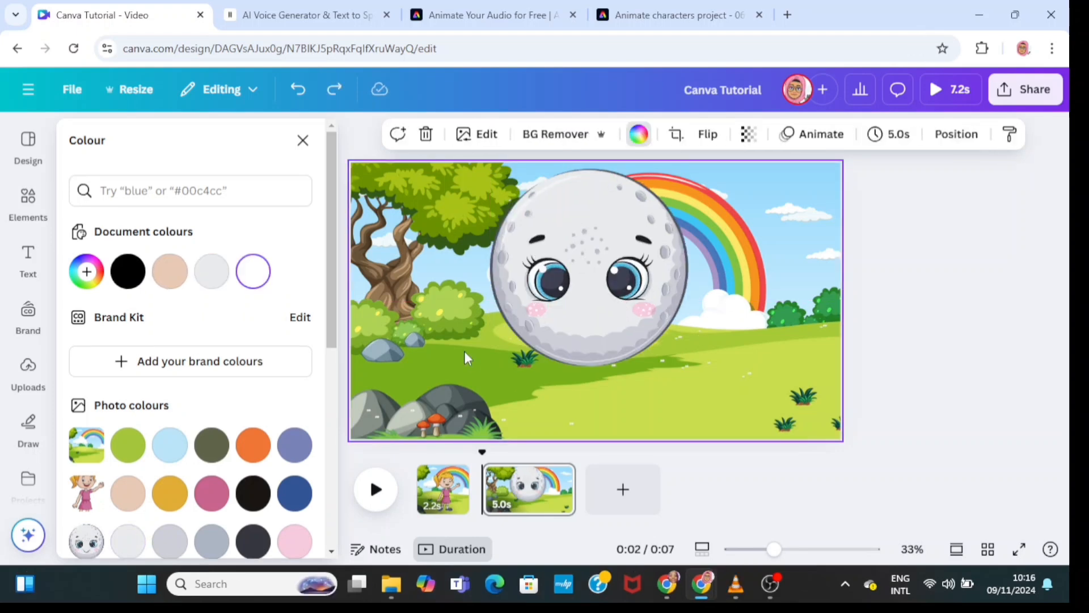
- Select the moon together with its mouth-covering rectangle and group them
drag(414, 175, 753, 407)
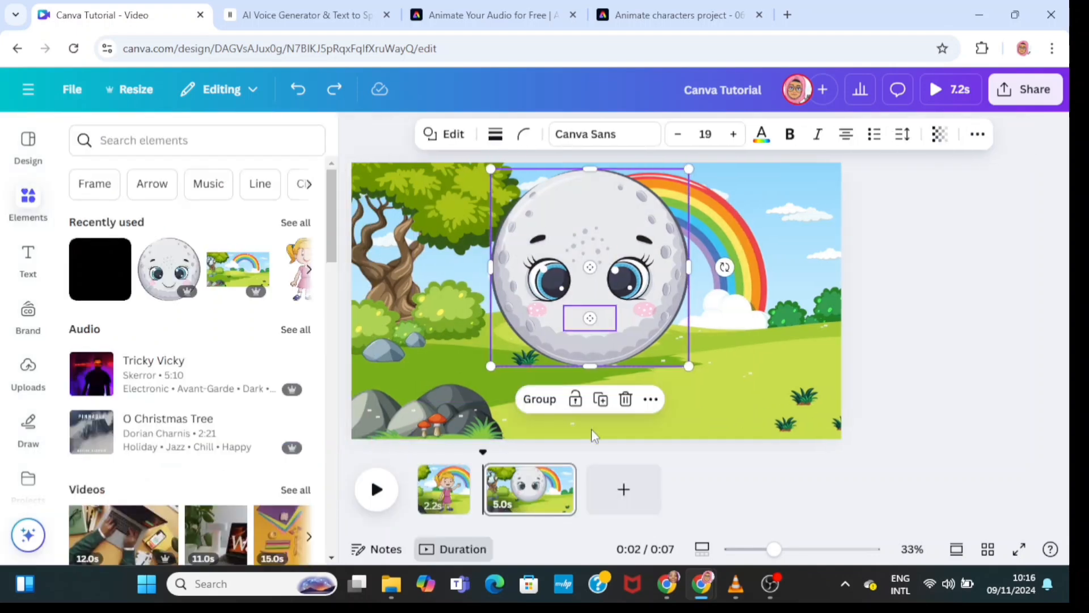
click(538, 402)
click(795, 328)
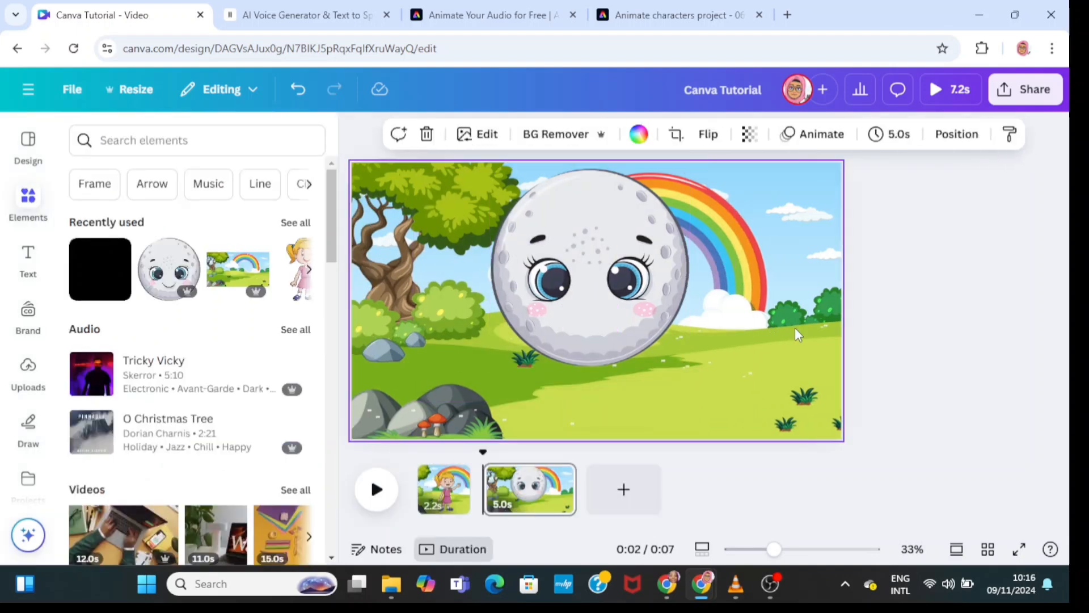
- Move the grouped moon slightly and enlarge it from its corner
click(612, 316)
drag(611, 316, 618, 338)
drag(693, 387, 716, 407)
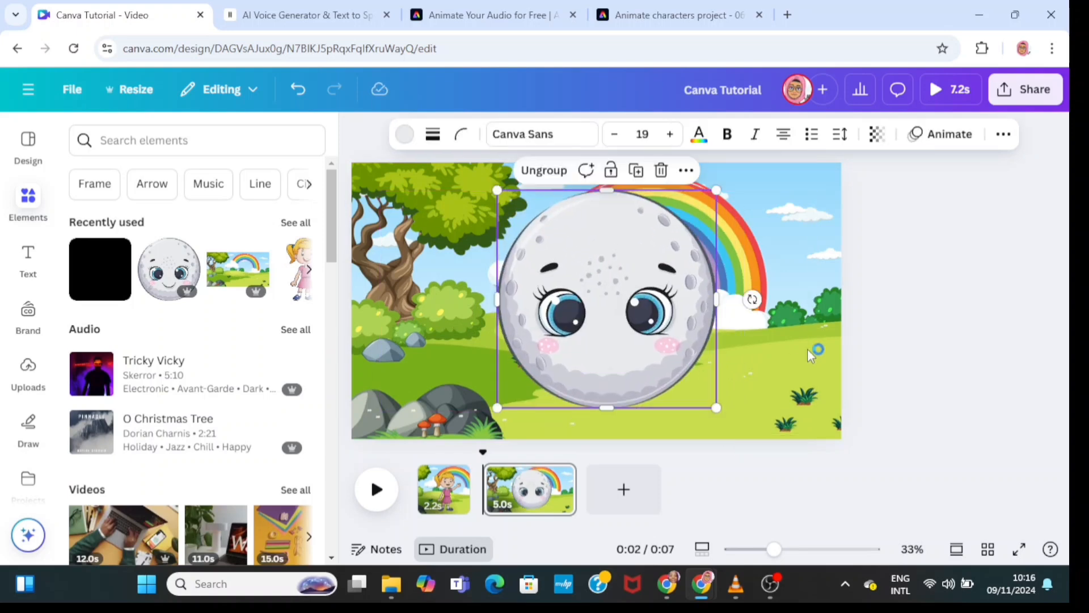
click(816, 352)
- Add the uploaded 10.1s mouth video to the moon page and remove its green background with BG Remover
click(36, 386)
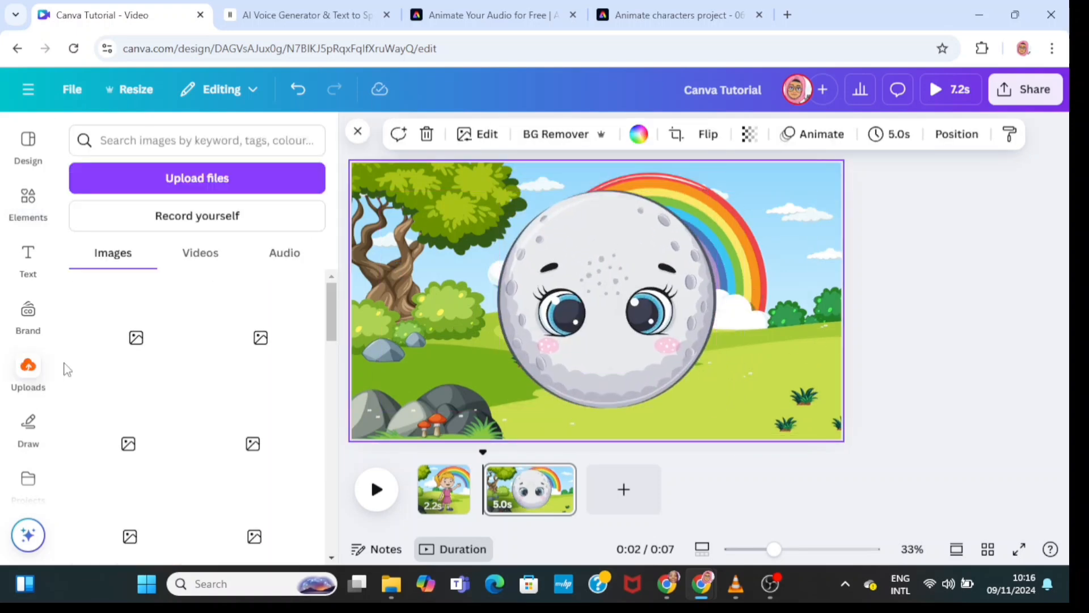
click(195, 260)
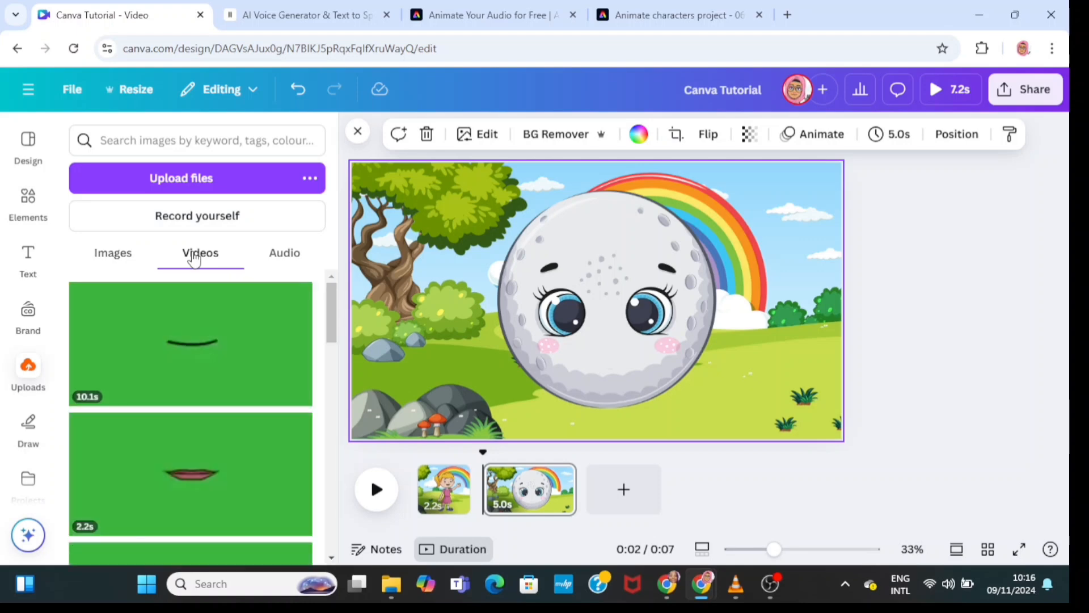
click(213, 362)
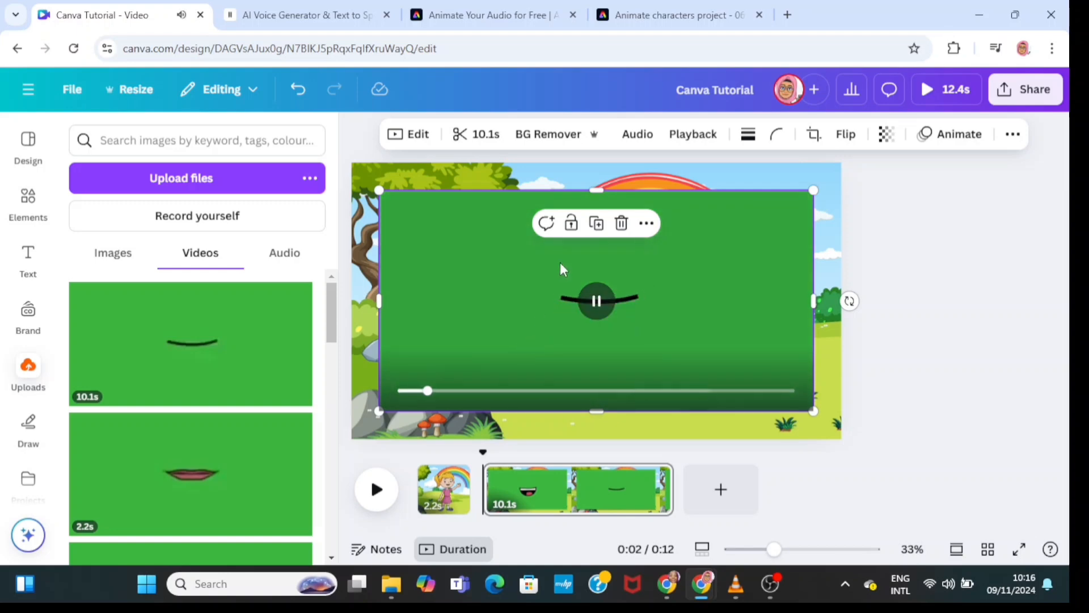
click(548, 143)
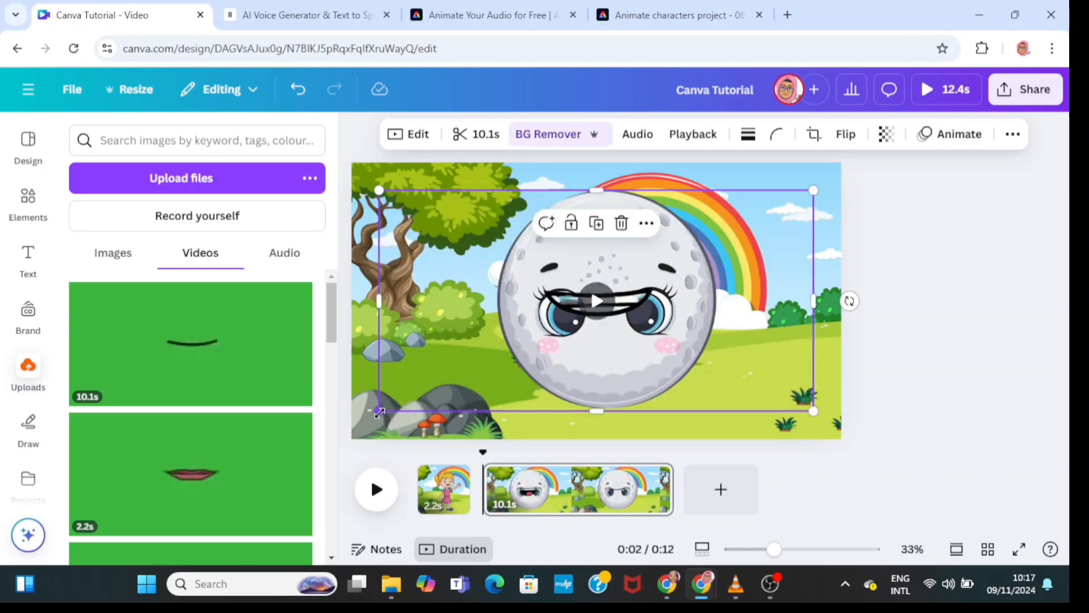
- Resize the mouth video and position it so the lips sit over the moon's covered mouth
drag(379, 410, 617, 324)
drag(786, 213, 676, 334)
drag(495, 419, 441, 446)
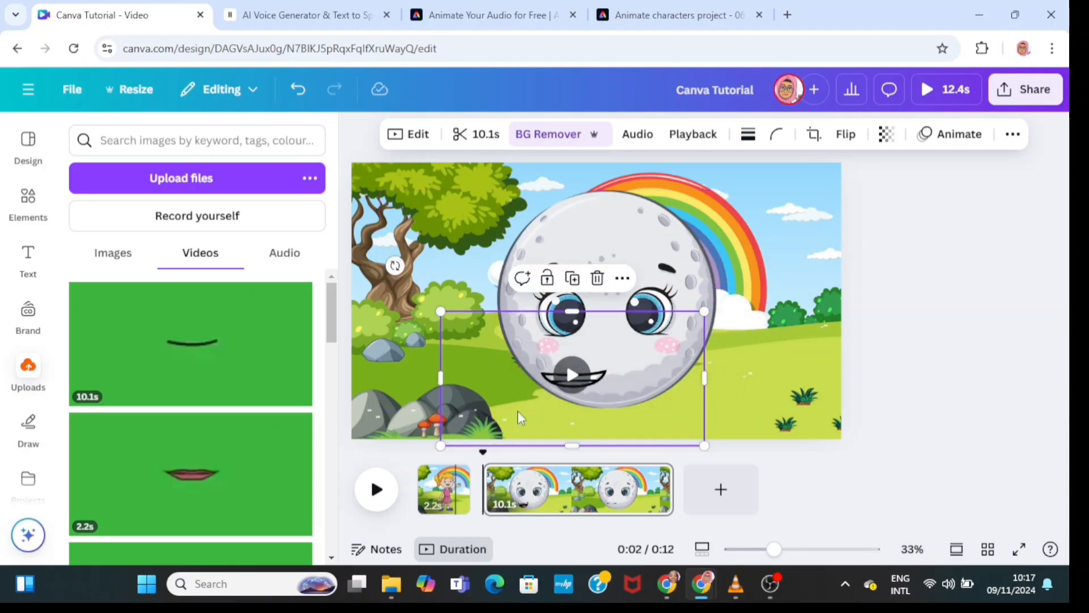
drag(644, 383, 677, 370)
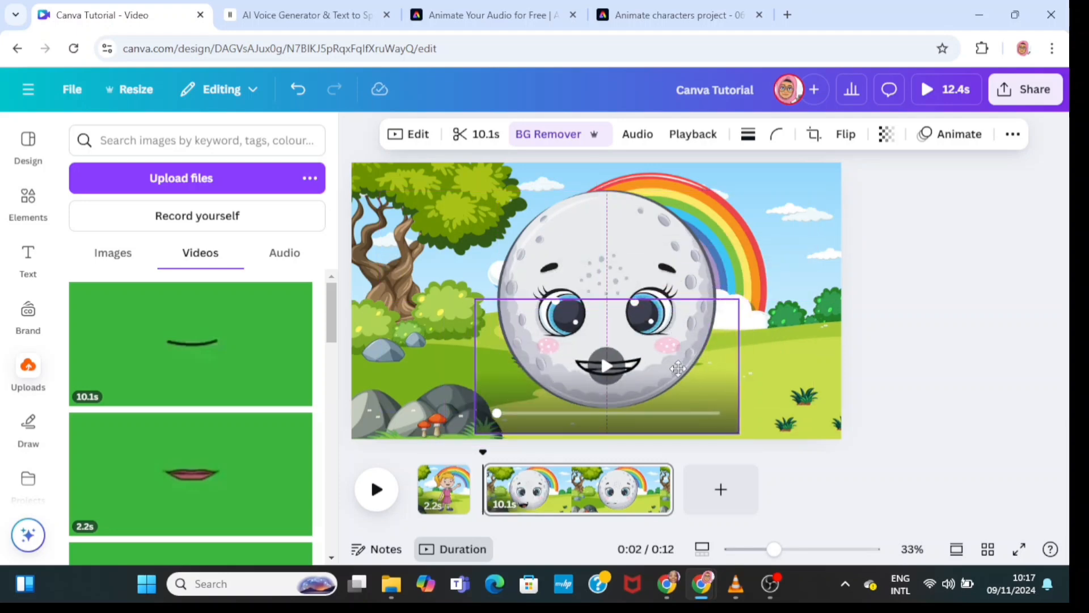
drag(475, 299, 457, 267)
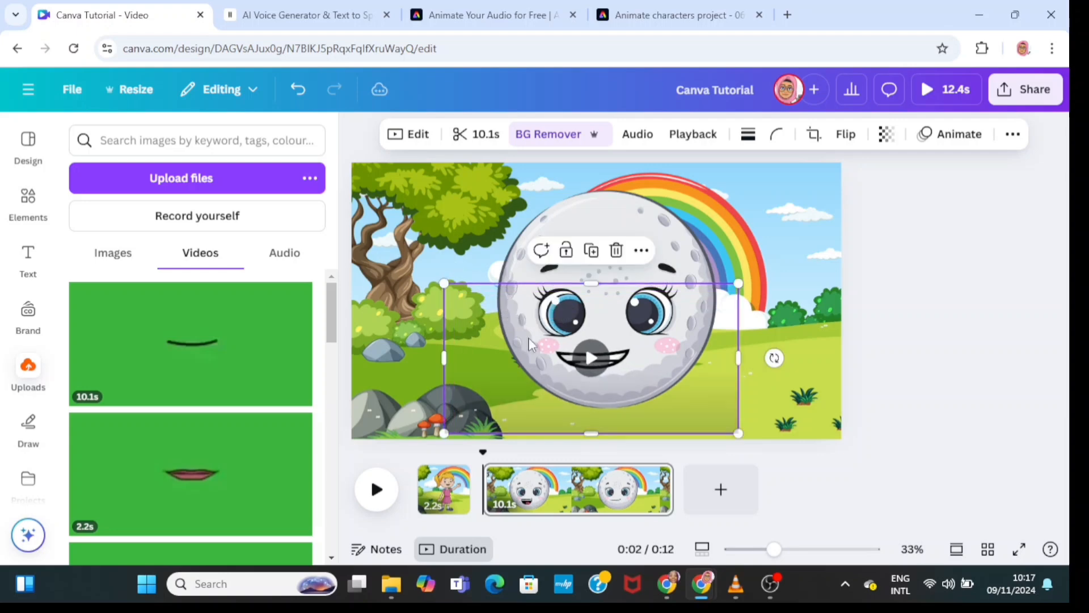
drag(661, 377, 672, 377)
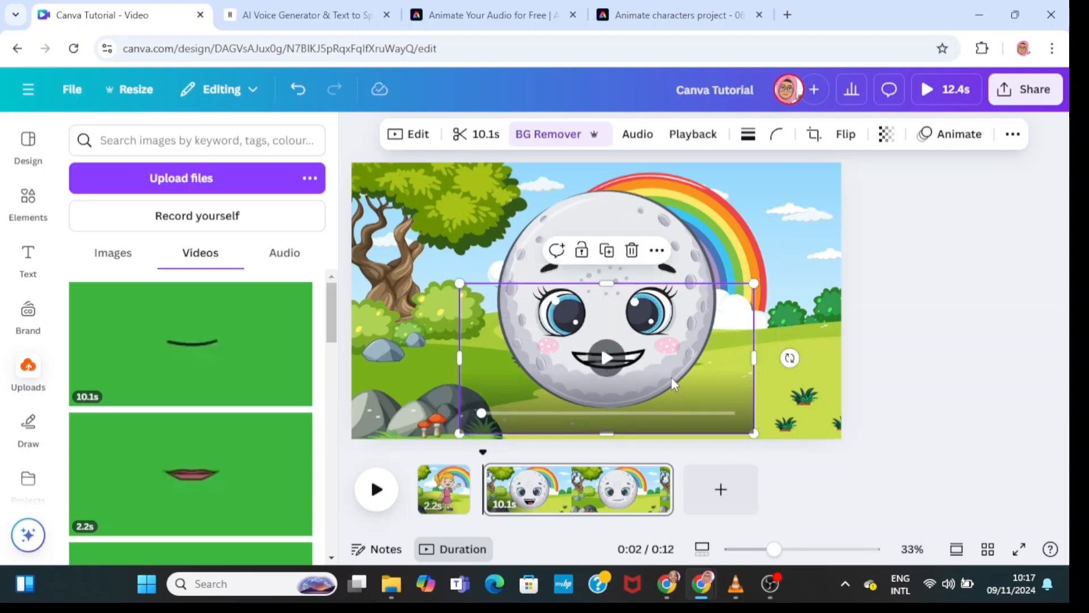
click(791, 226)
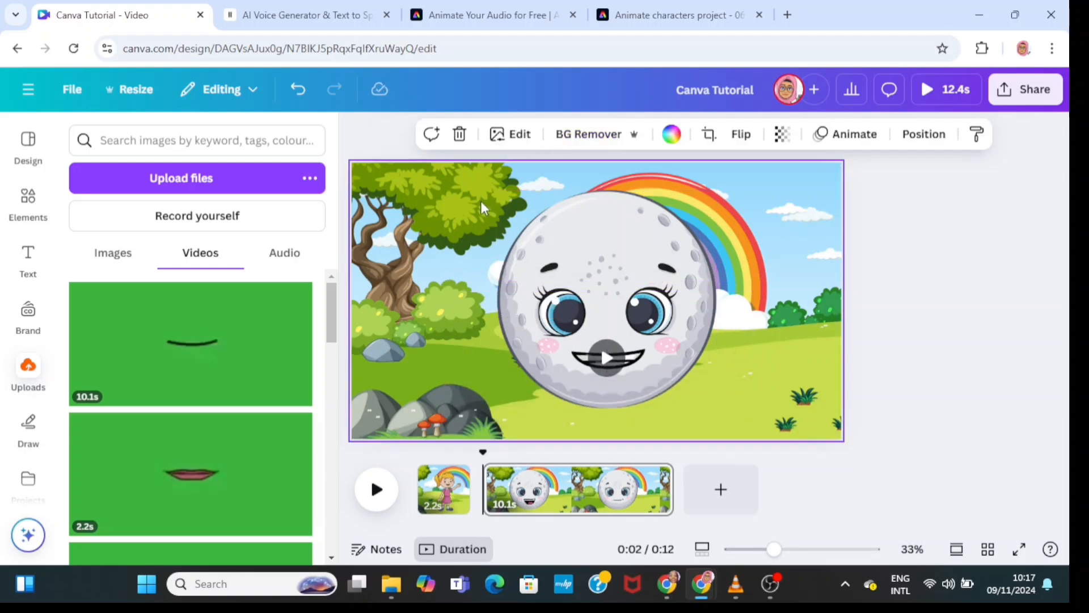
- Group the mouth video with the moon and shrink the new group slightly
click(711, 369)
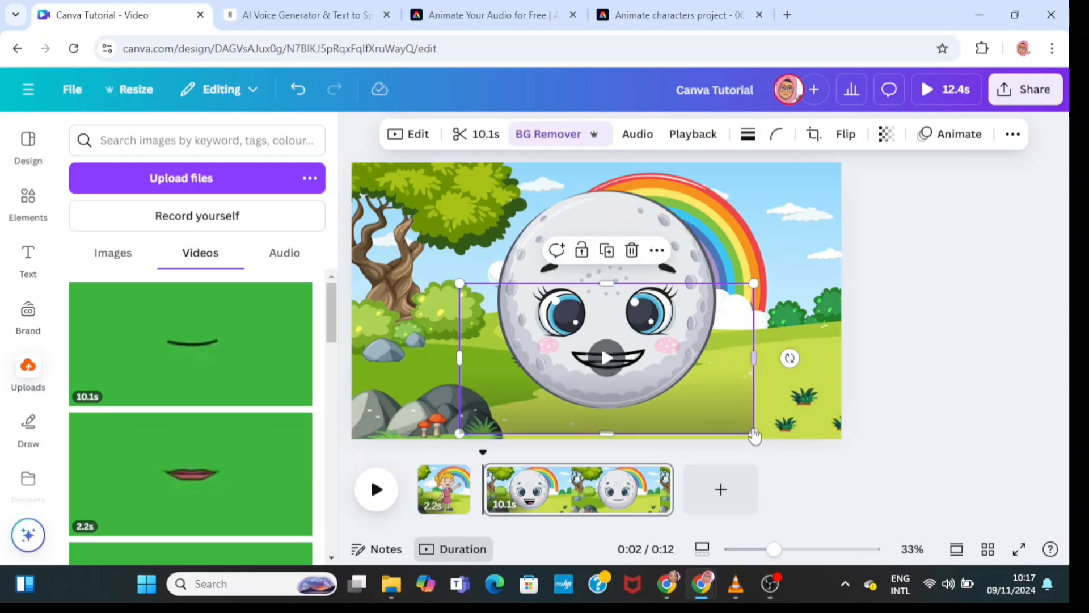
drag(442, 193, 771, 419)
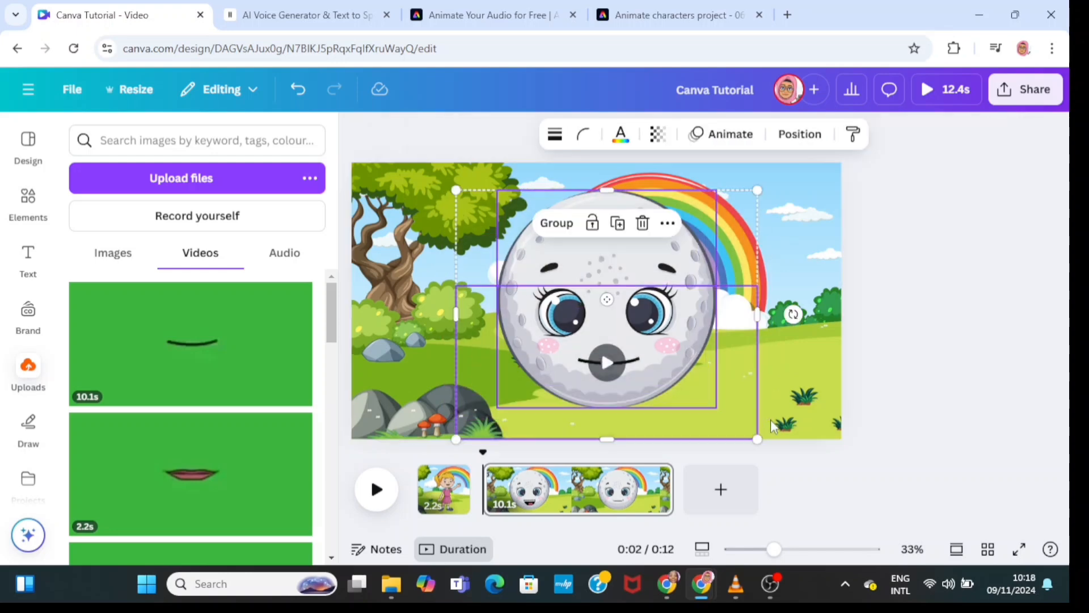
click(555, 234)
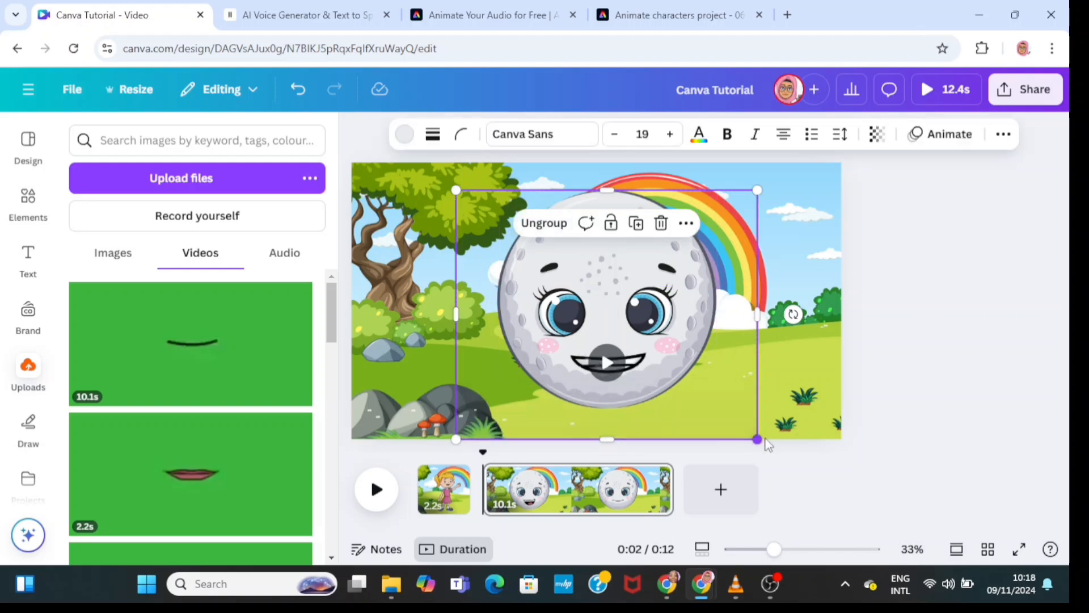
drag(758, 440, 720, 408)
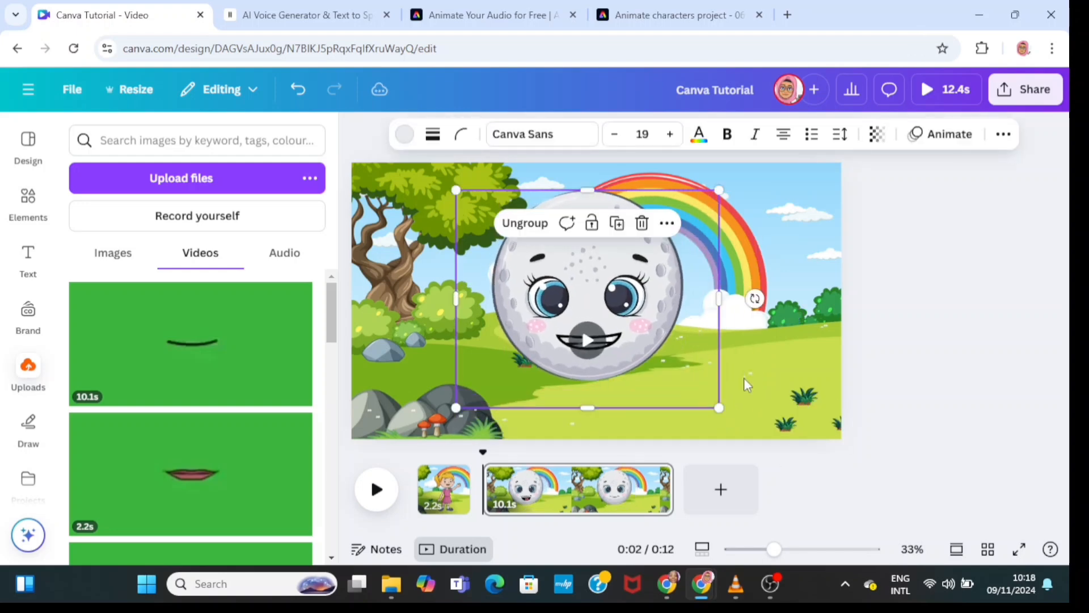
click(744, 376)
- Enlarge the moon group, shift it left beside the rainbow, and play the mouth video to preview
drag(665, 349, 676, 354)
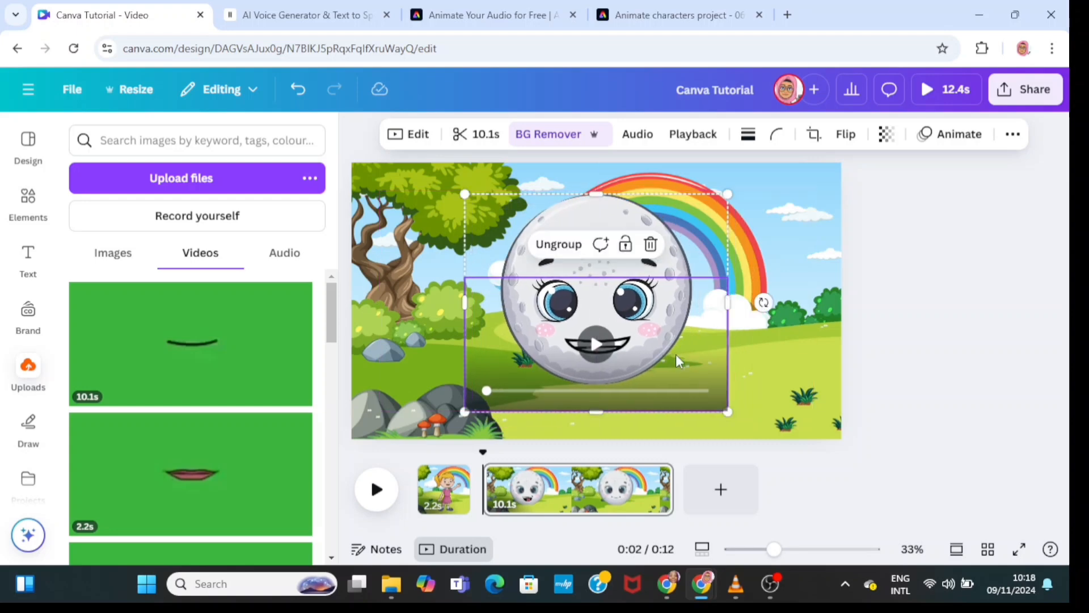
drag(728, 193, 752, 178)
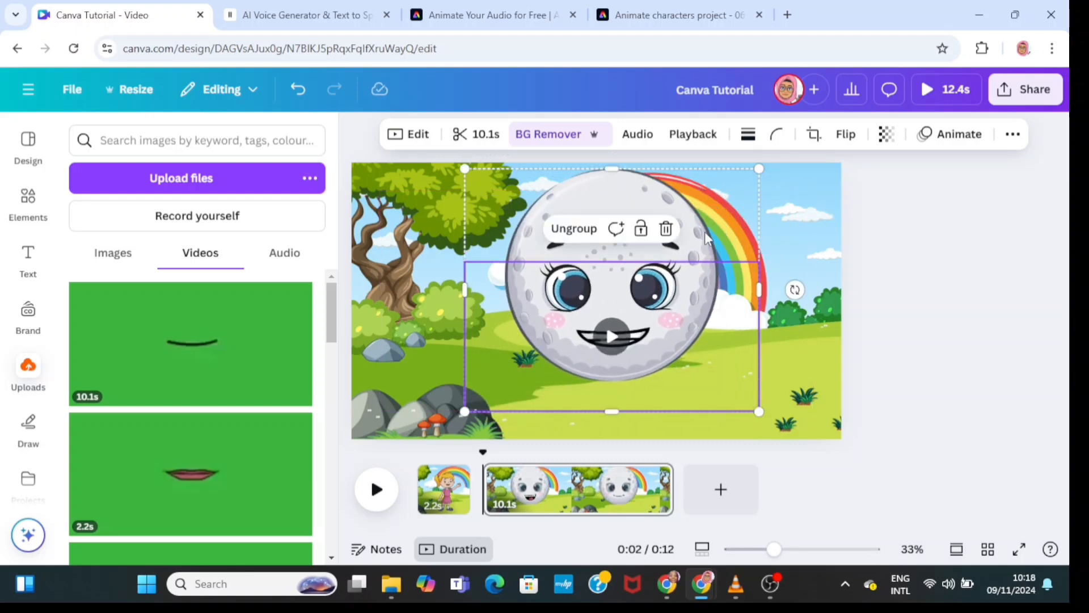
drag(704, 231, 658, 238)
click(806, 268)
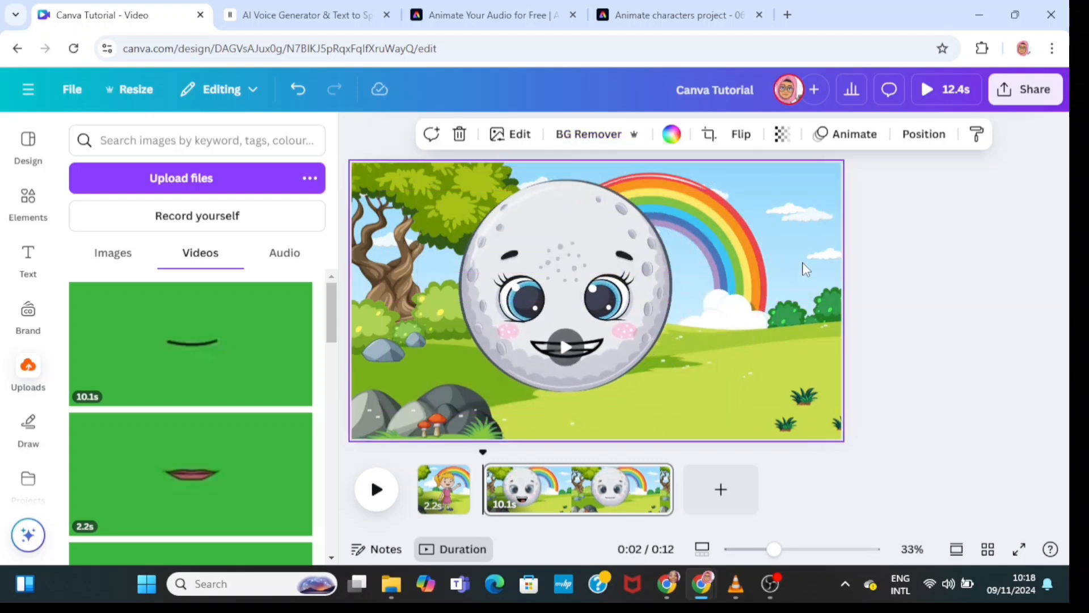
click(567, 350)
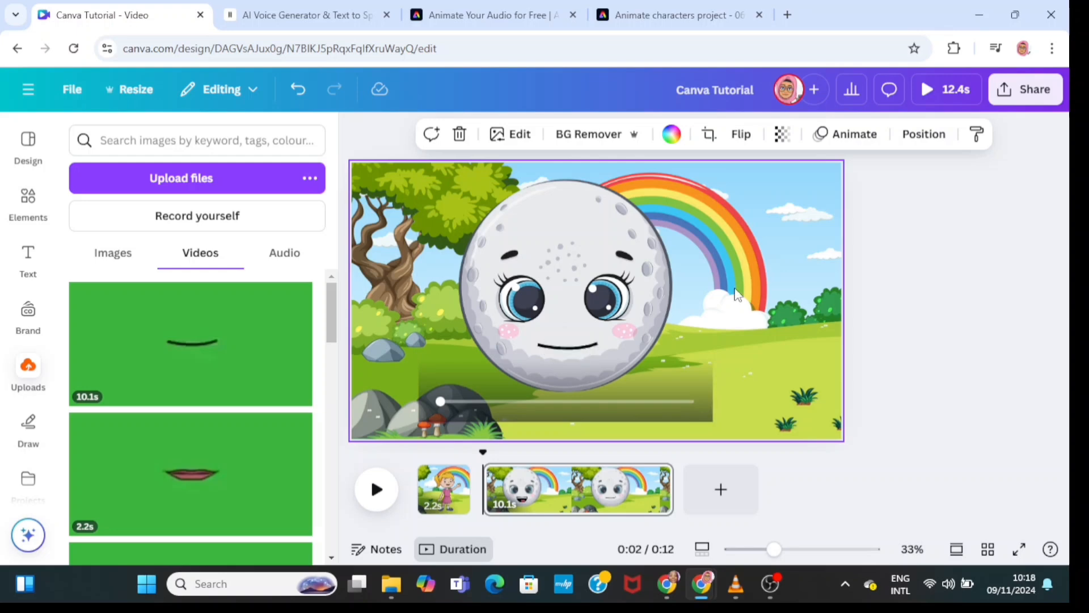